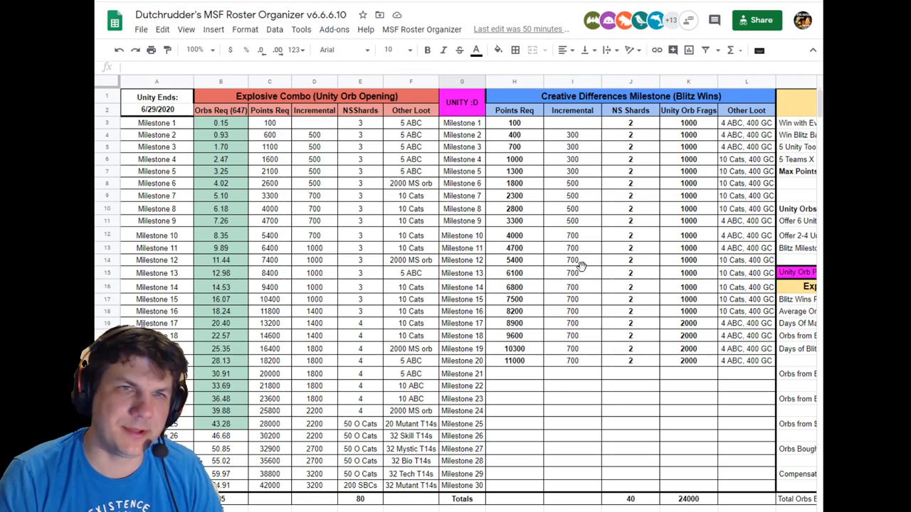
Step: Review the Blitz milestone points, orbs bought with cores, compensation orbs and Blitz milestone orbs values
left_click(496, 128)
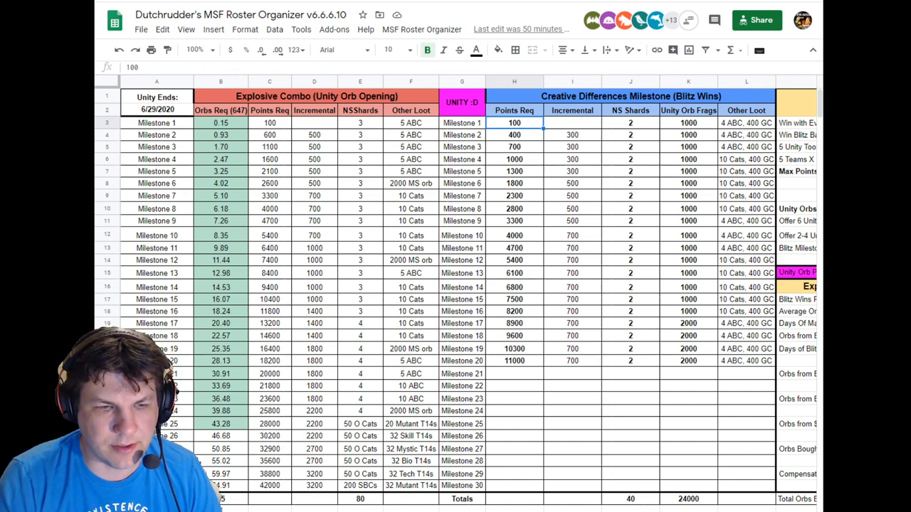
scroll(455, 285, "right", 3)
scroll(577, 380, "right", 2)
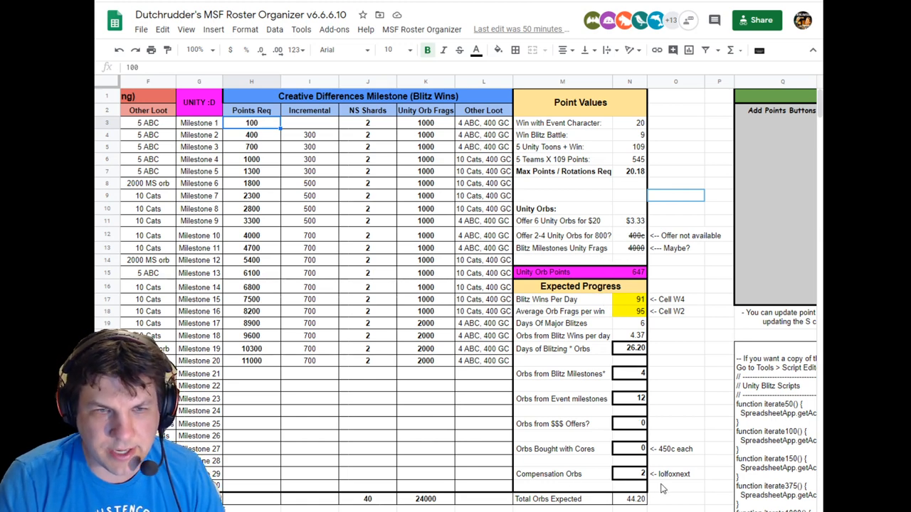
left_click(629, 449)
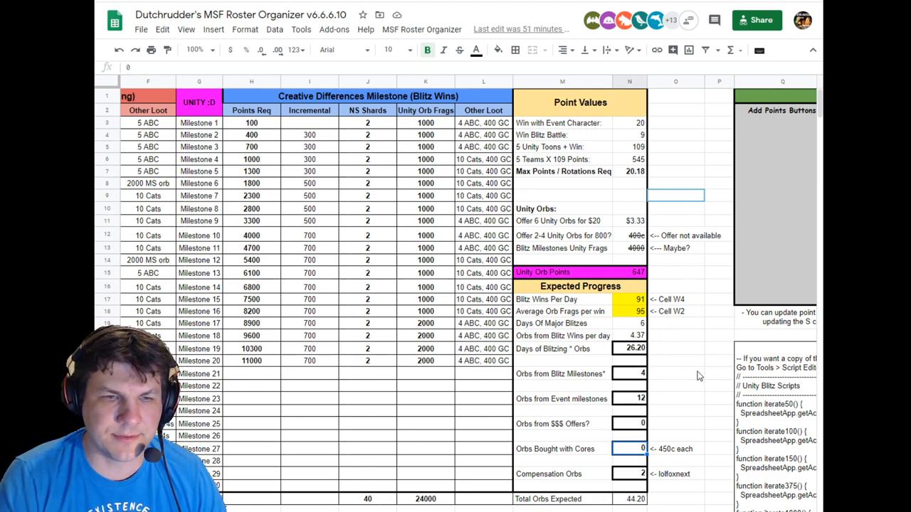
left_click(639, 478)
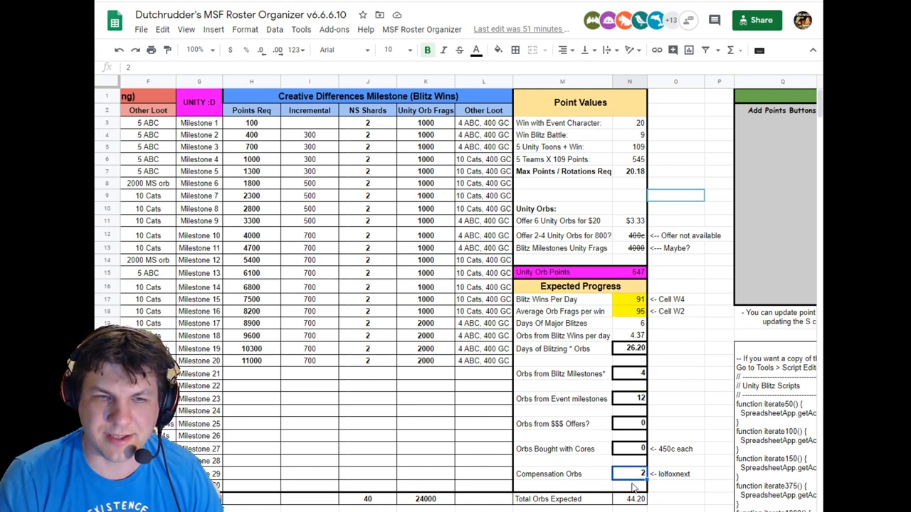
left_click(675, 479)
left_click(577, 474)
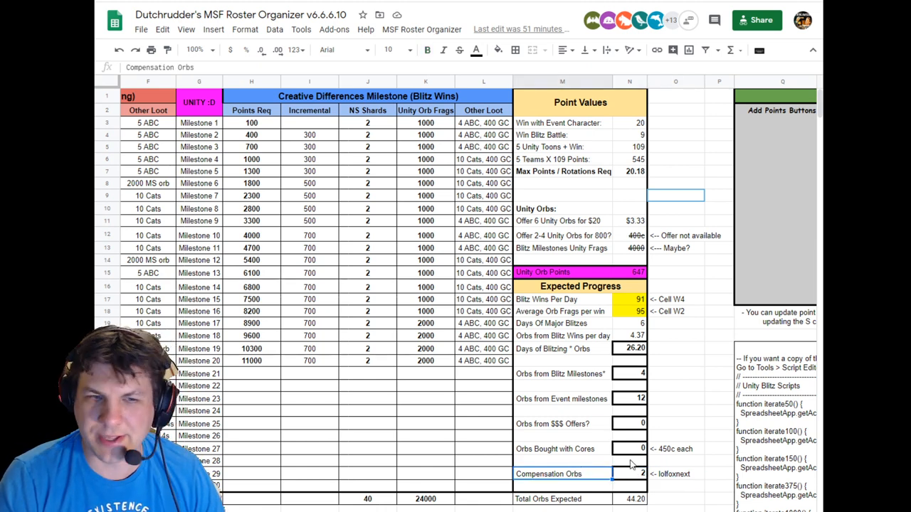
left_click(632, 375)
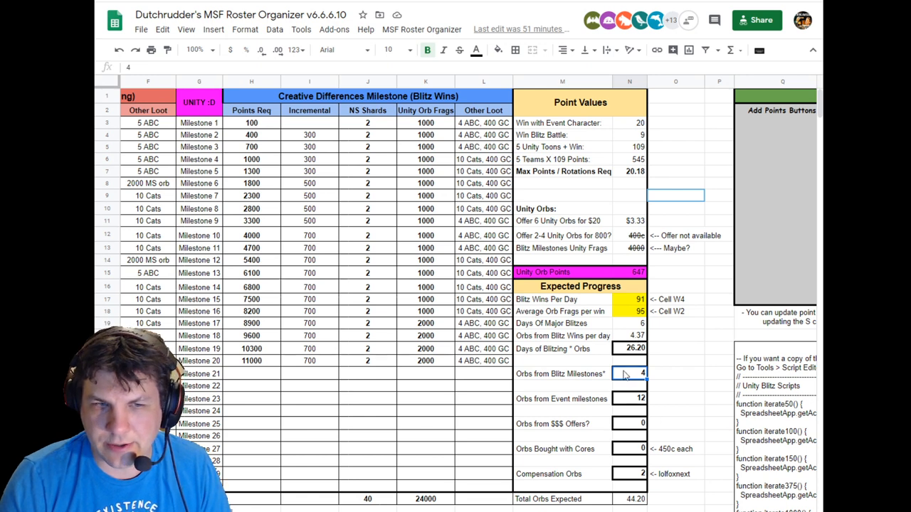
Step: Inspect the Total Orbs Expected formula and its Blitz wins and frags-per-win sources, then reload the page
double_click(629, 498)
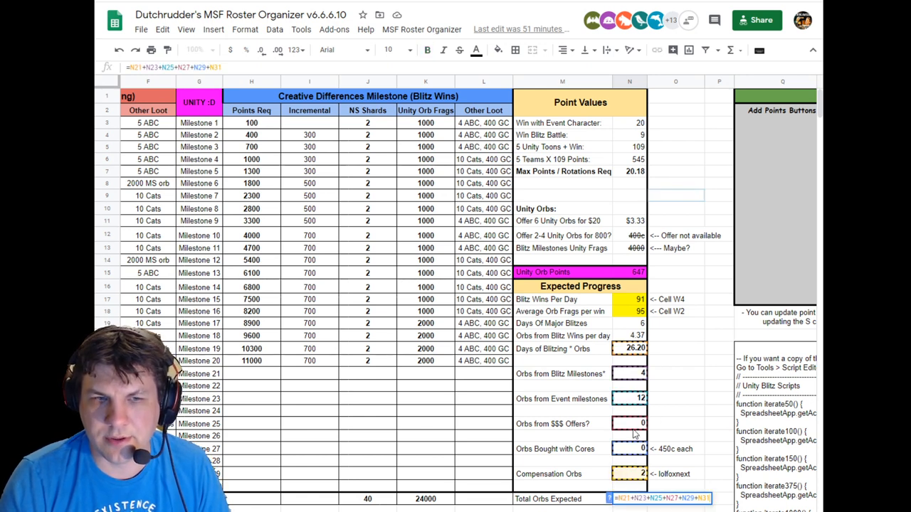
key("Escape")
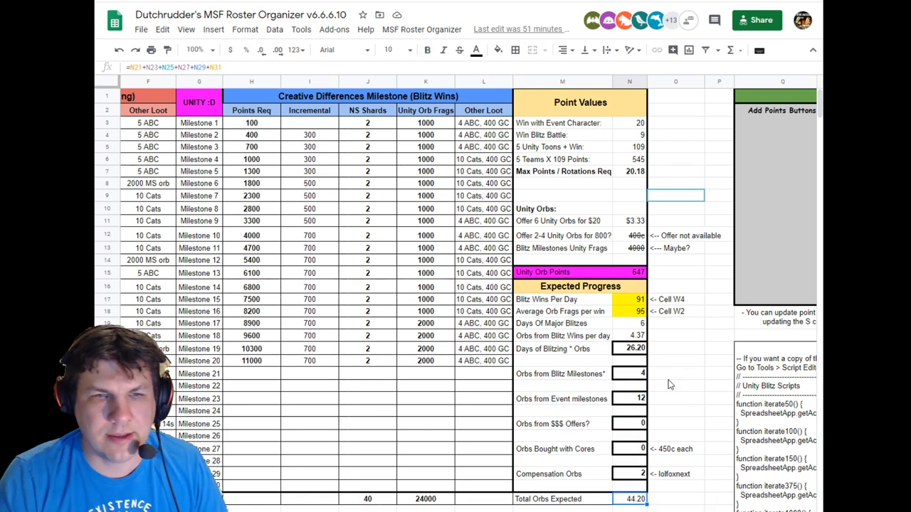
scroll(456, 285, "right", 3)
scroll(456, 285, "right", 3)
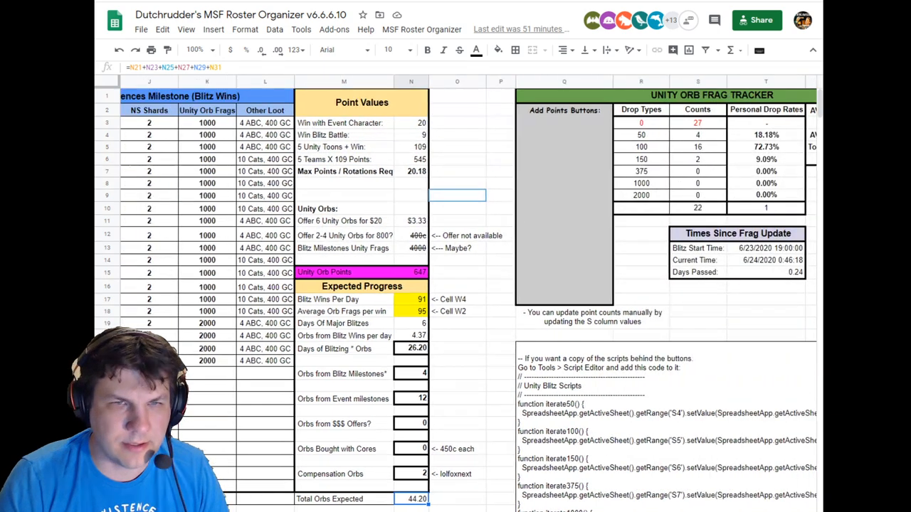
scroll(456, 284, "right", 2)
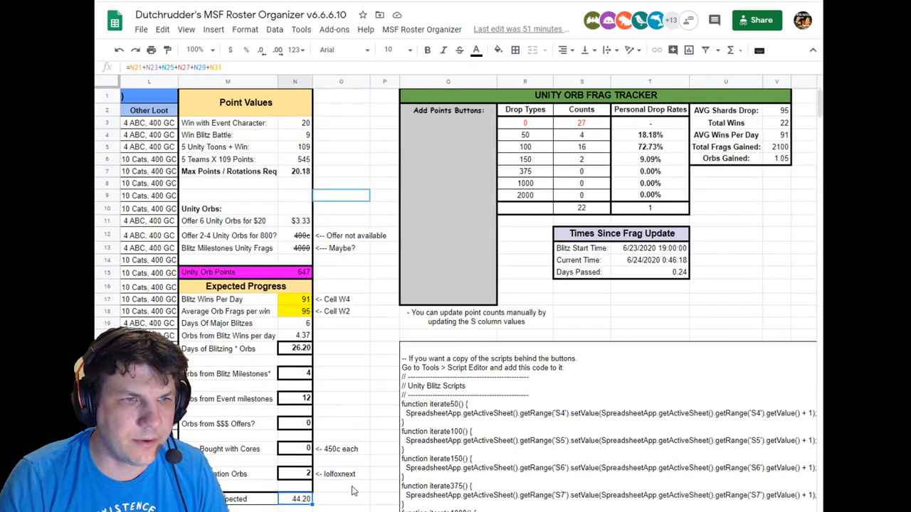
left_click(305, 299)
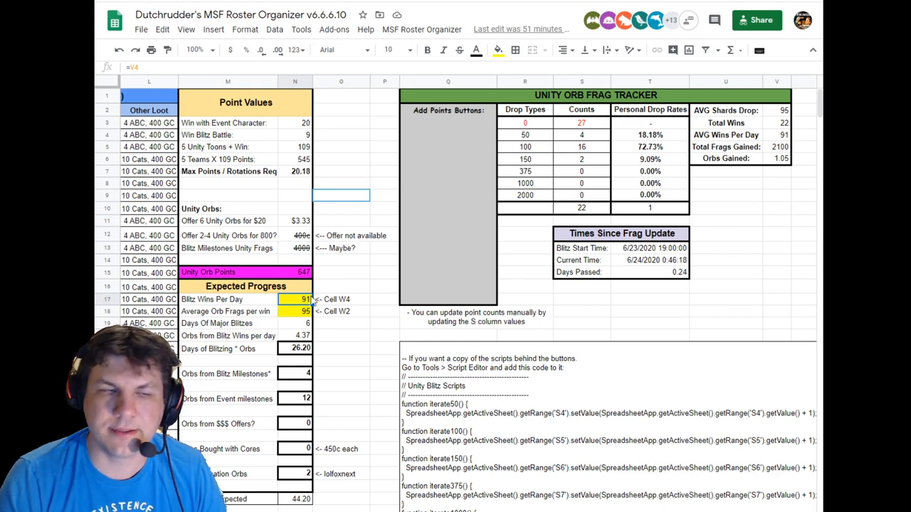
left_click(304, 312)
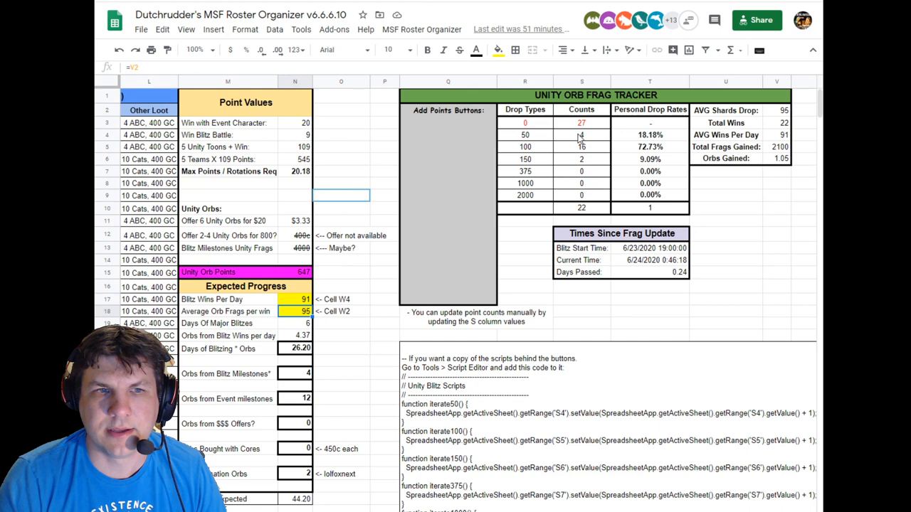
key("F5")
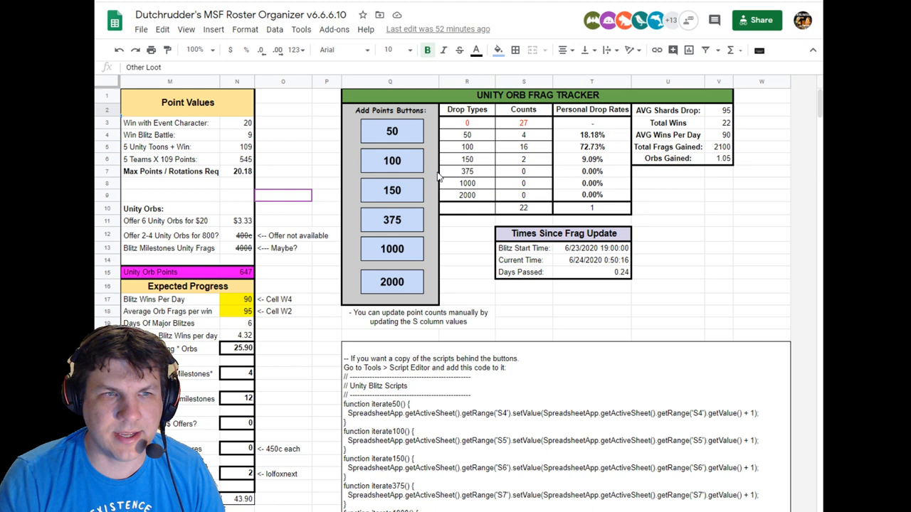
Step: Run the 50 button to raise the 50-frag drop count to 5, then select the script code text
left_click(394, 135)
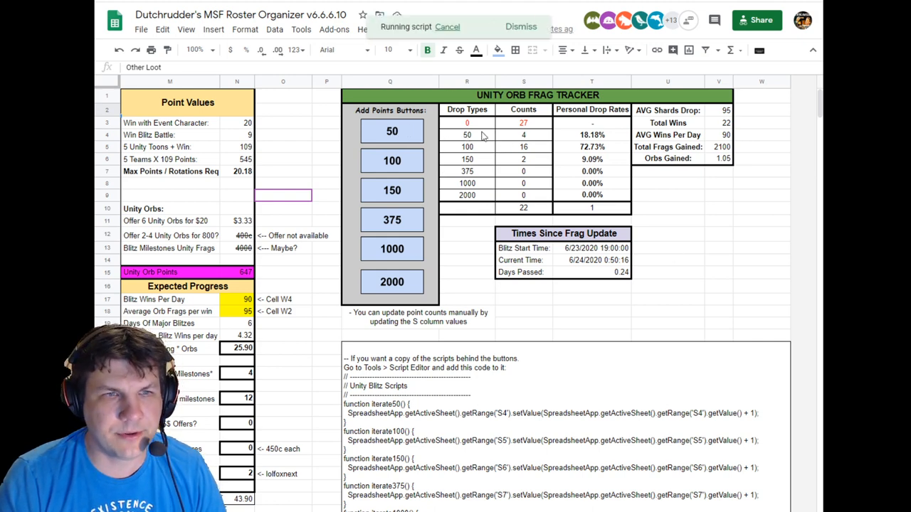
left_click(528, 138)
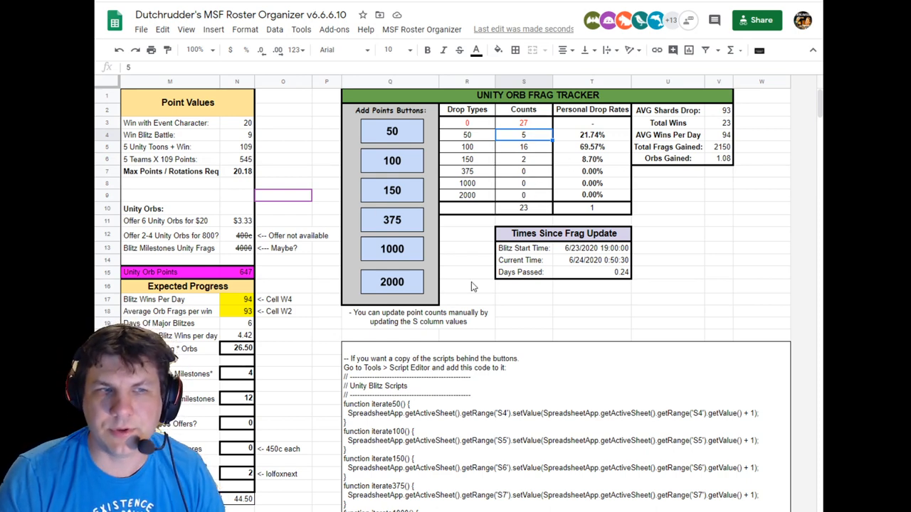
left_click(488, 395)
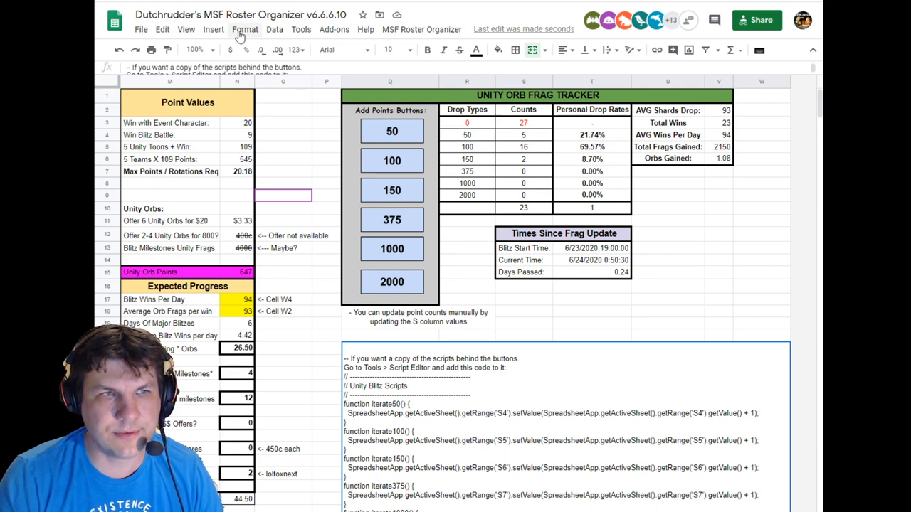
left_click(301, 29)
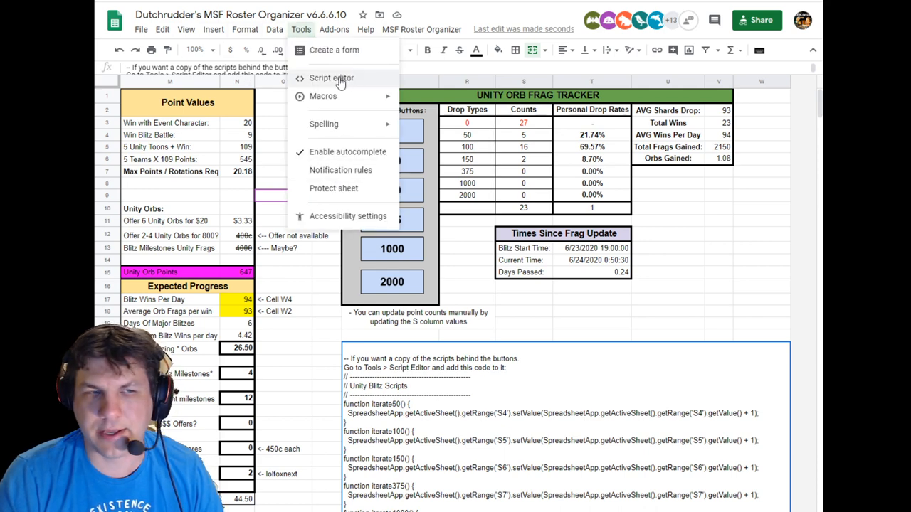
left_click(470, 423)
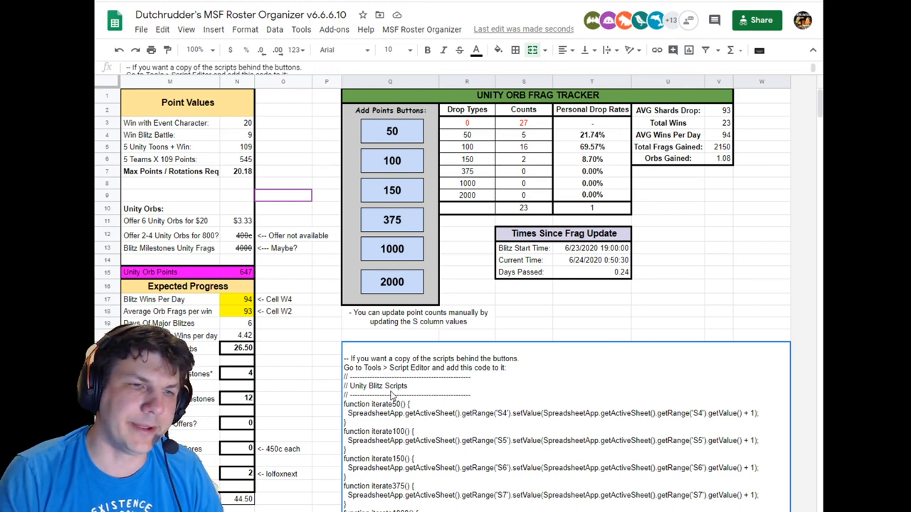
triple_click(346, 379)
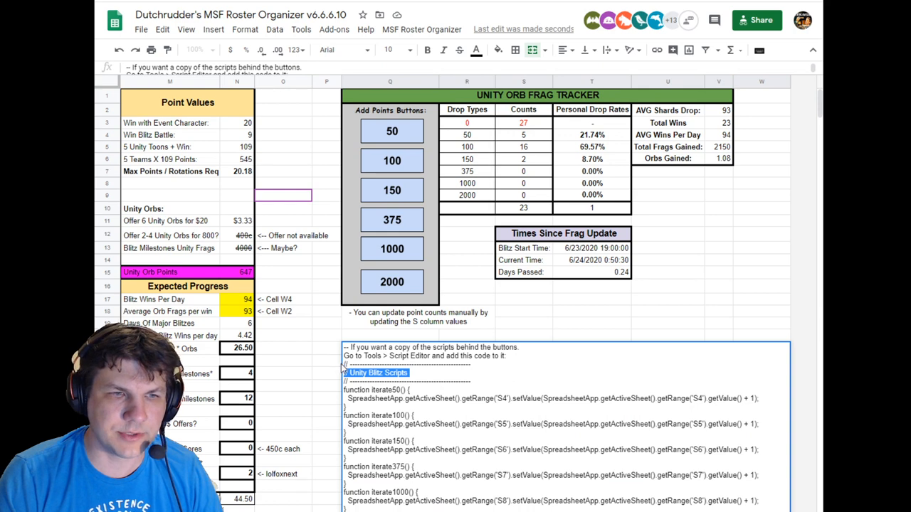
left_click_drag(345, 364, 534, 498)
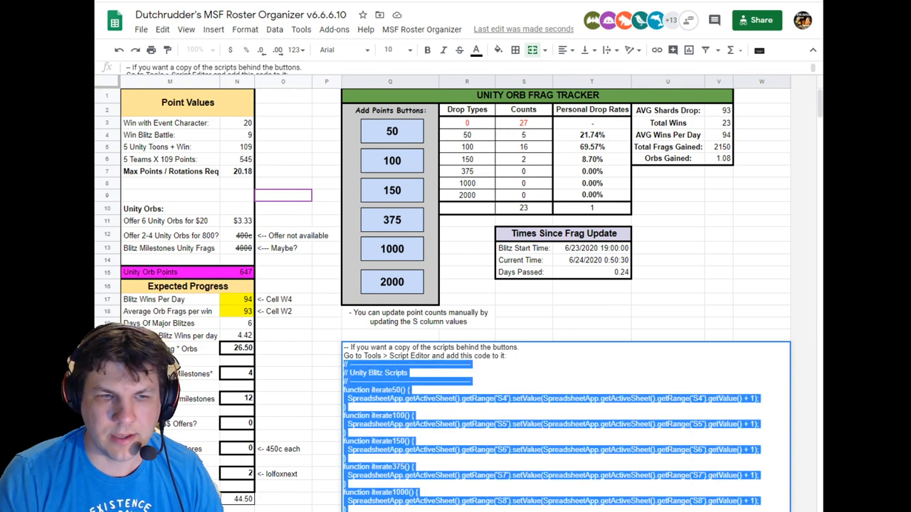
left_click(428, 481)
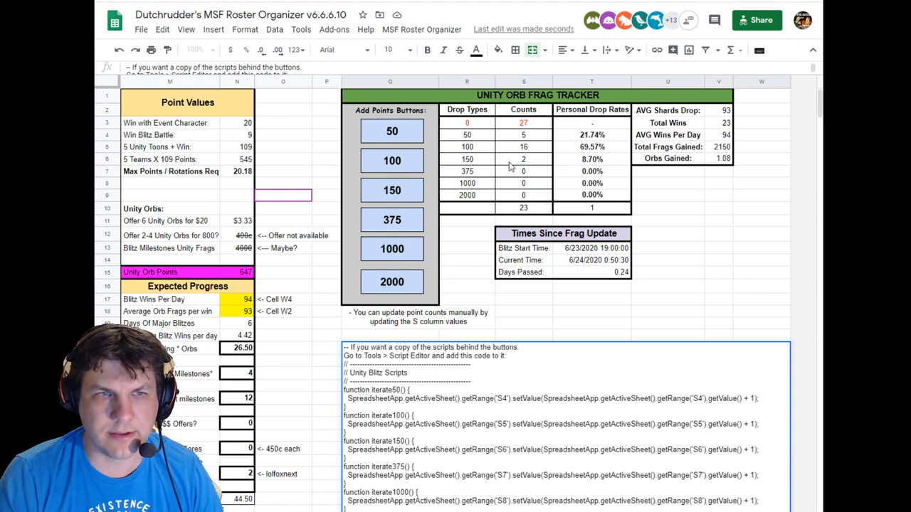
left_click(528, 136)
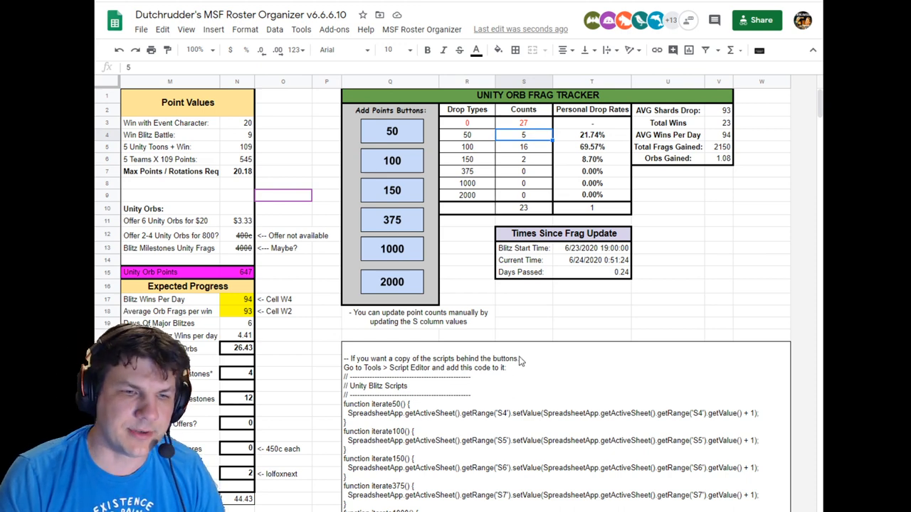
left_click(592, 311)
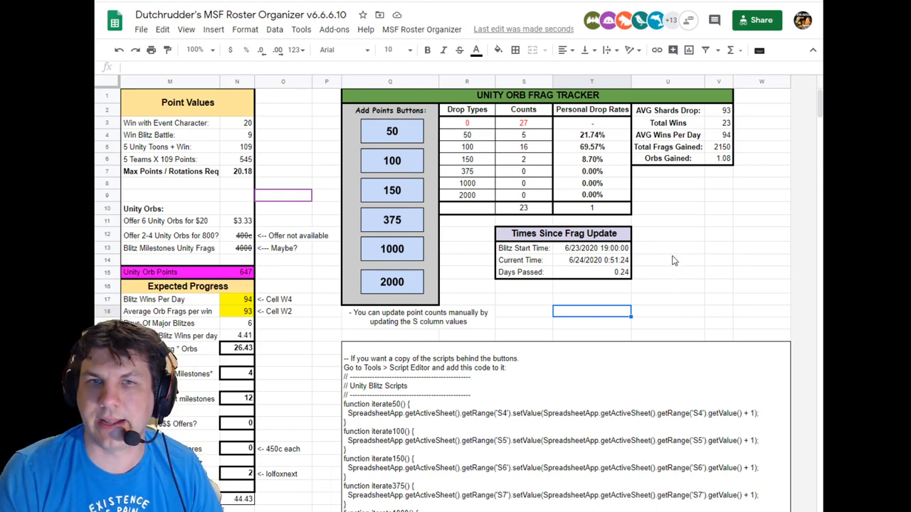
scroll(678, 254, "down", 4)
scroll(672, 320, "down", 3)
scroll(667, 427, "down", 2)
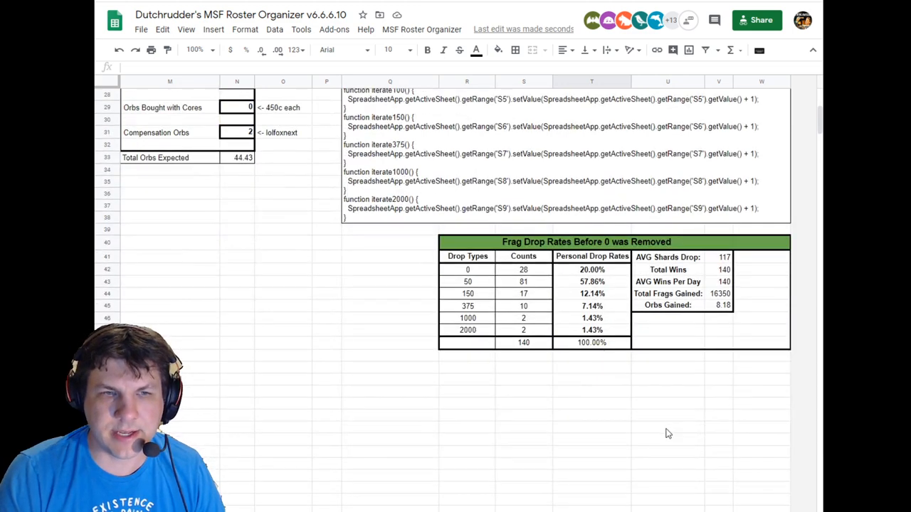
left_click(480, 274)
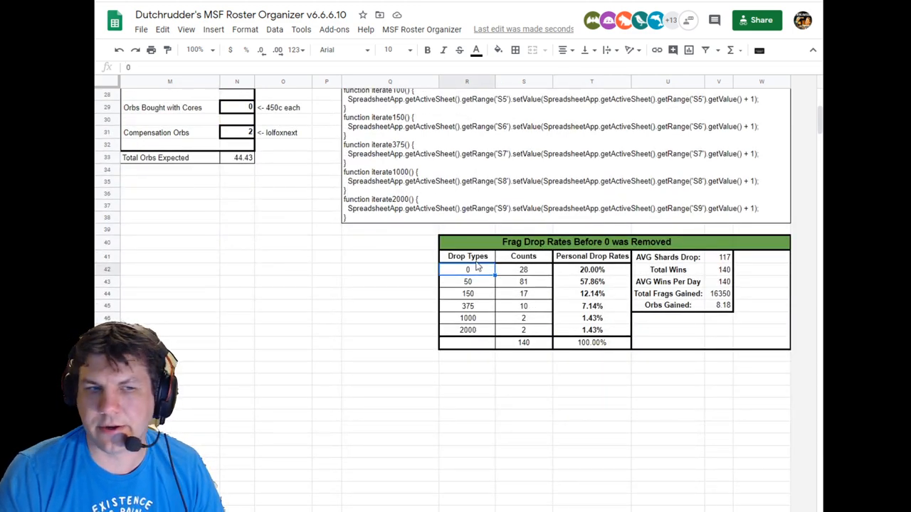
left_click(605, 274)
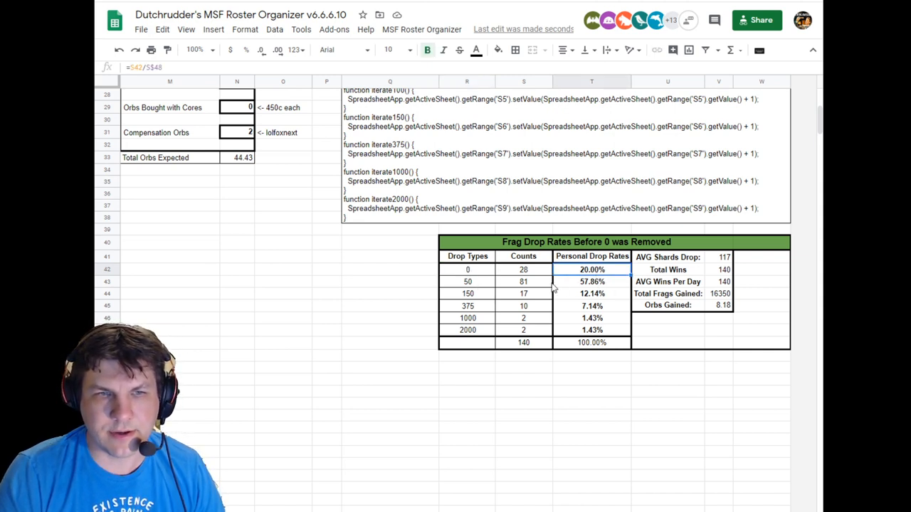
left_click(598, 285)
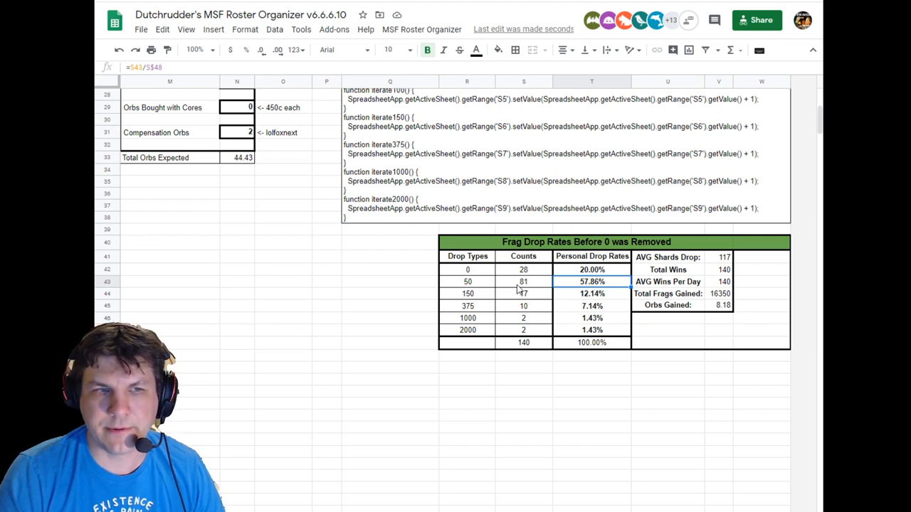
left_click(596, 295)
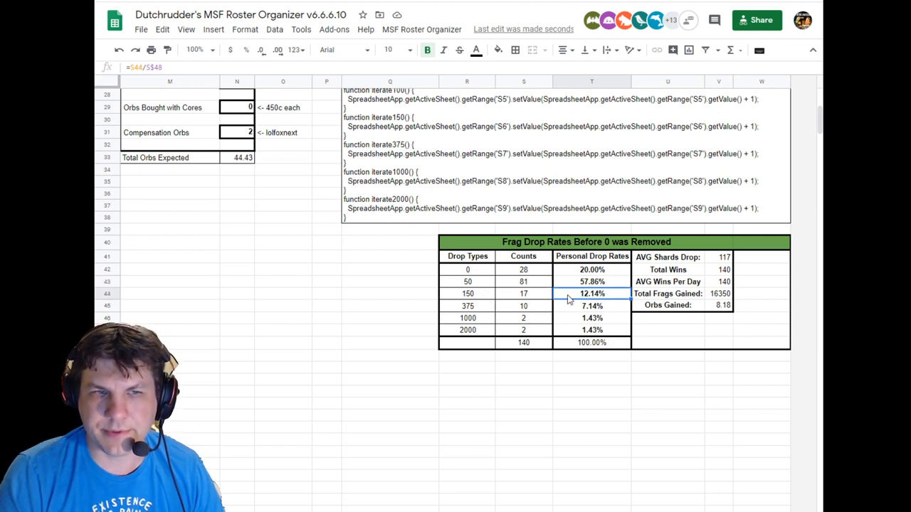
left_click(592, 306)
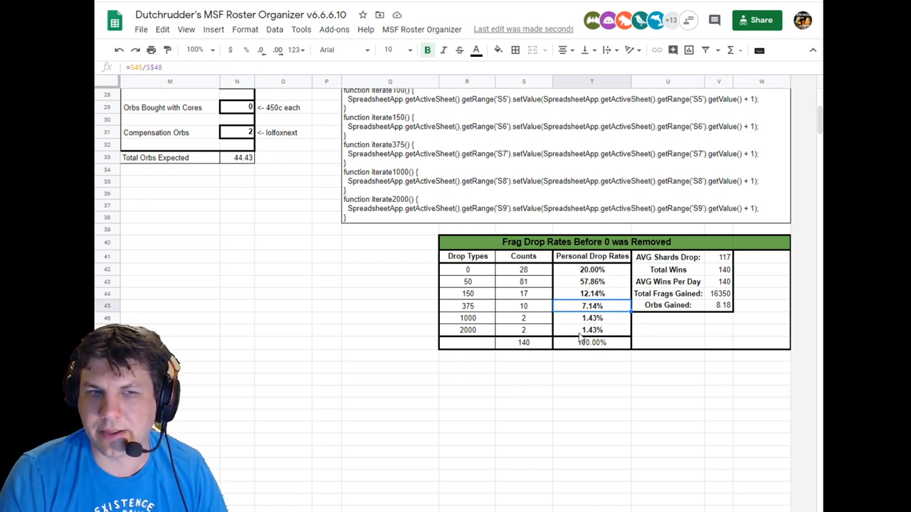
left_click(718, 261)
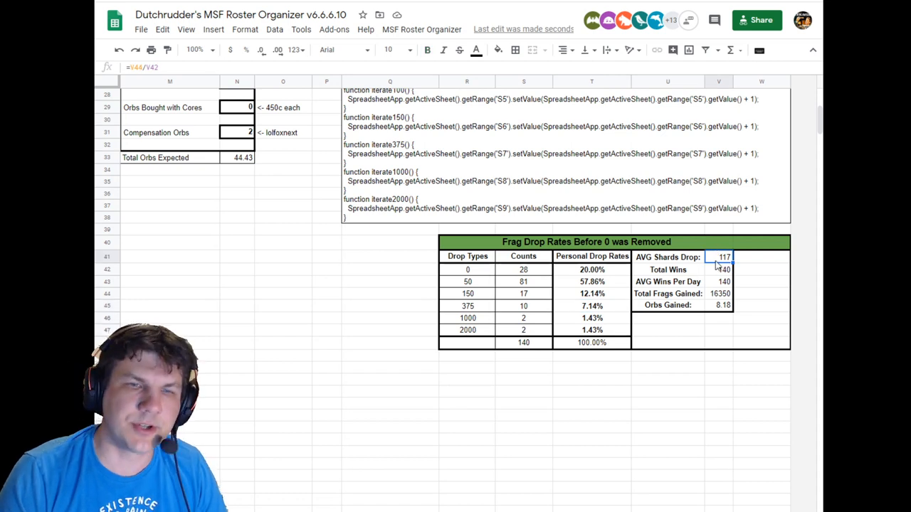
left_click(723, 270)
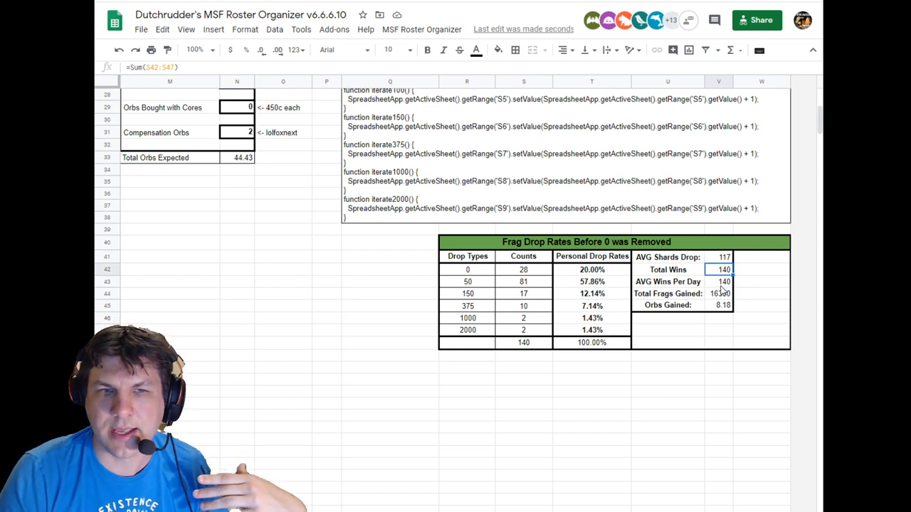
left_click(722, 282)
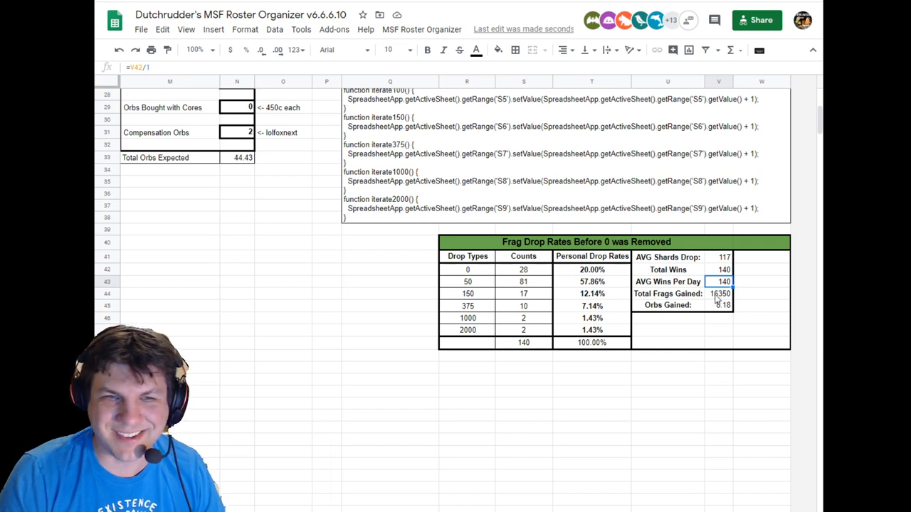
left_click(719, 294)
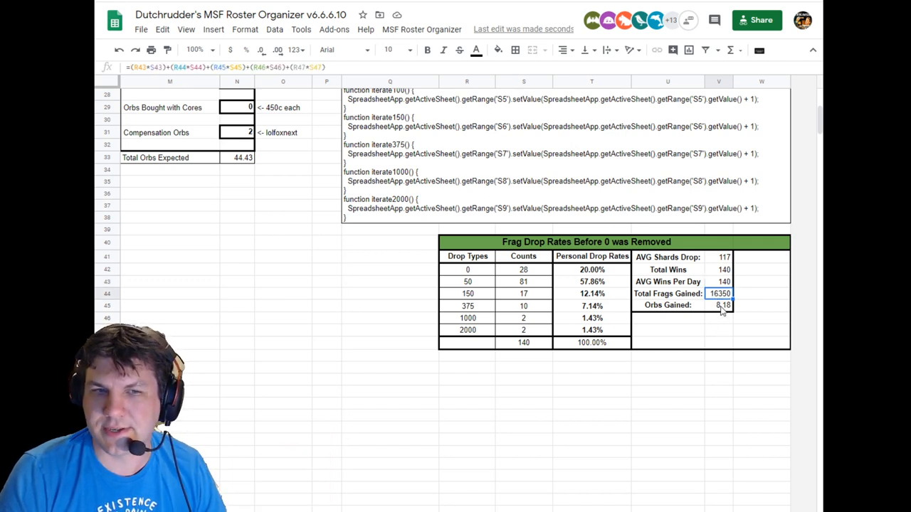
left_click(723, 306)
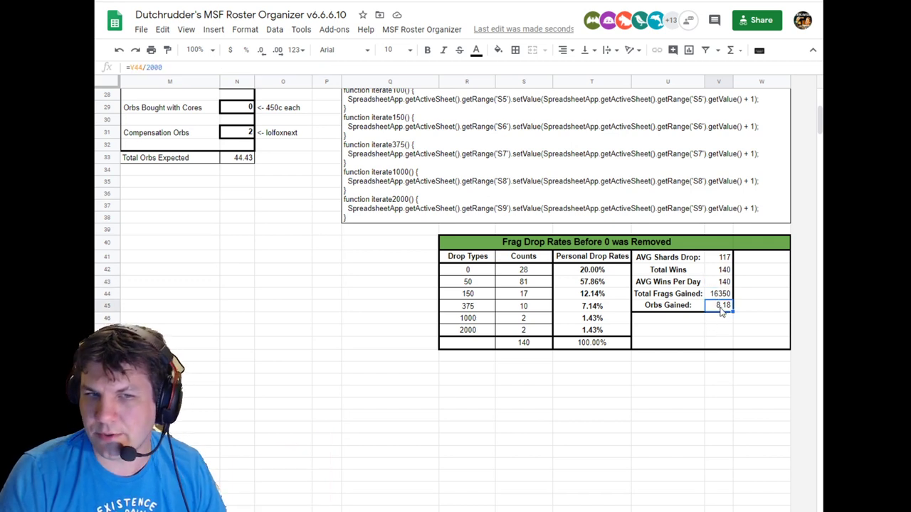
left_click(681, 334)
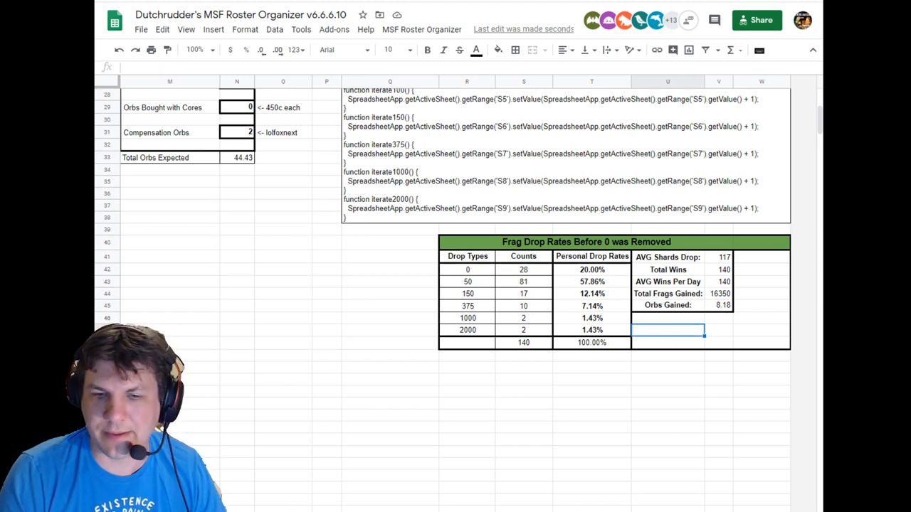
scroll(675, 417, "up", 5)
scroll(675, 416, "up", 2)
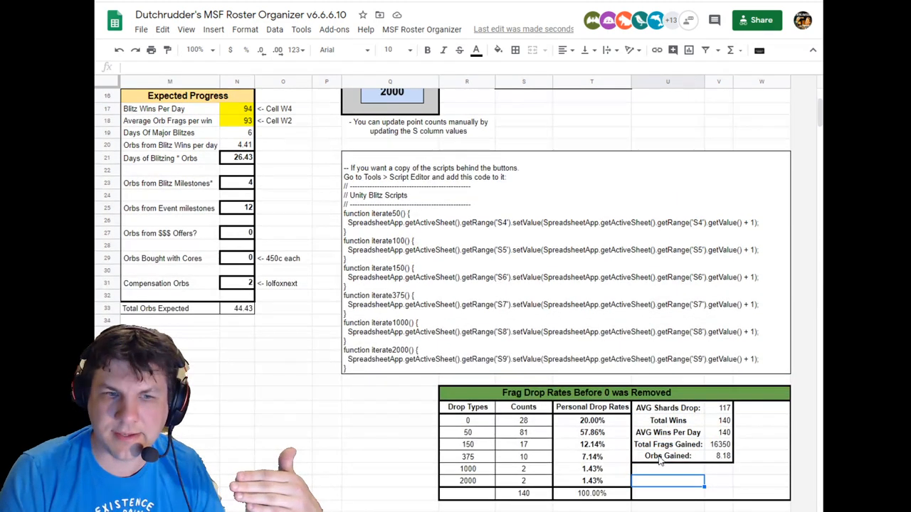
scroll(675, 416, "down", 6)
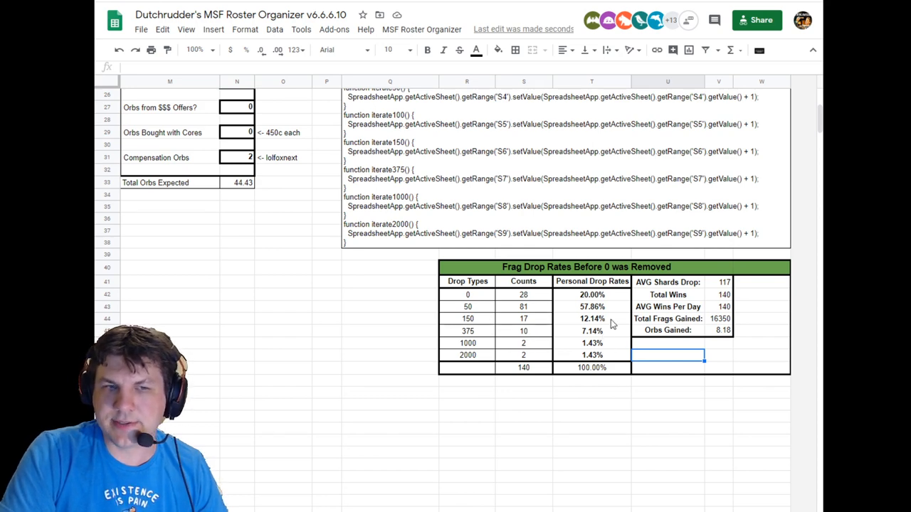
scroll(613, 306, "up", 5)
scroll(619, 291, "up", 4)
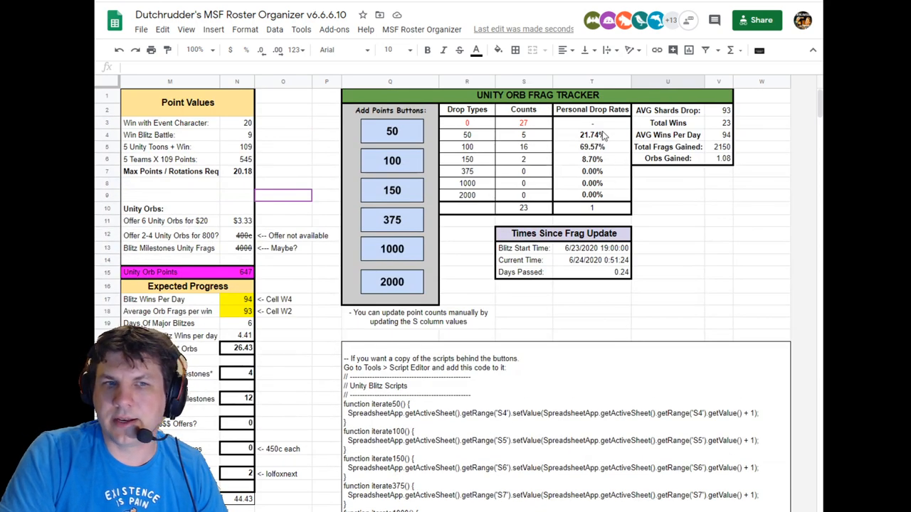
left_click(720, 111)
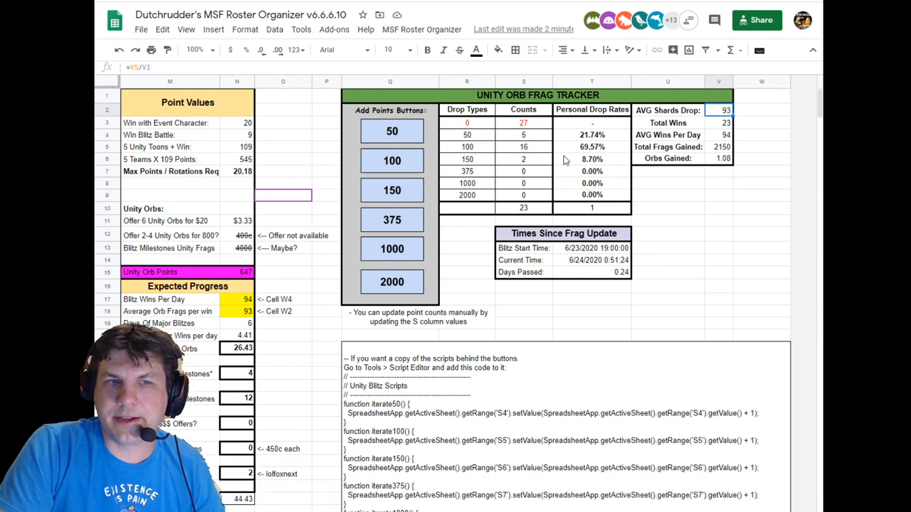
left_click(480, 150)
left_click(600, 149)
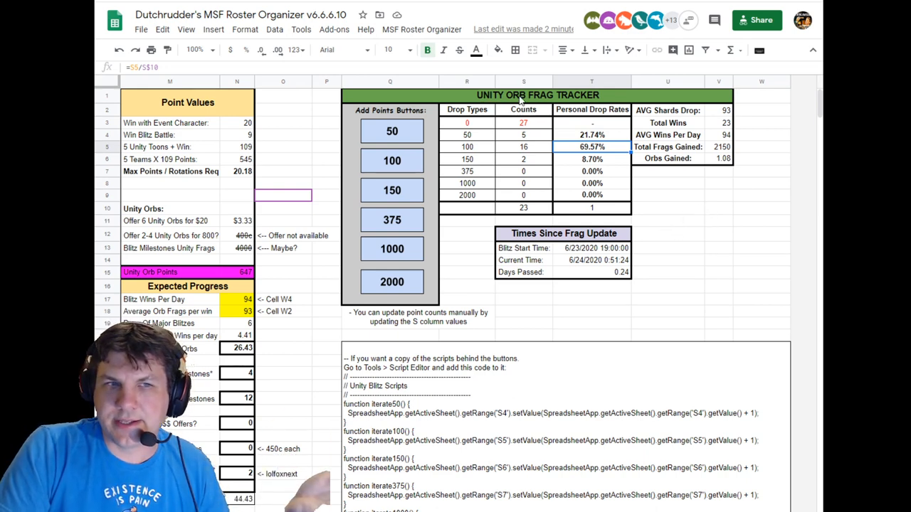
left_click(601, 112)
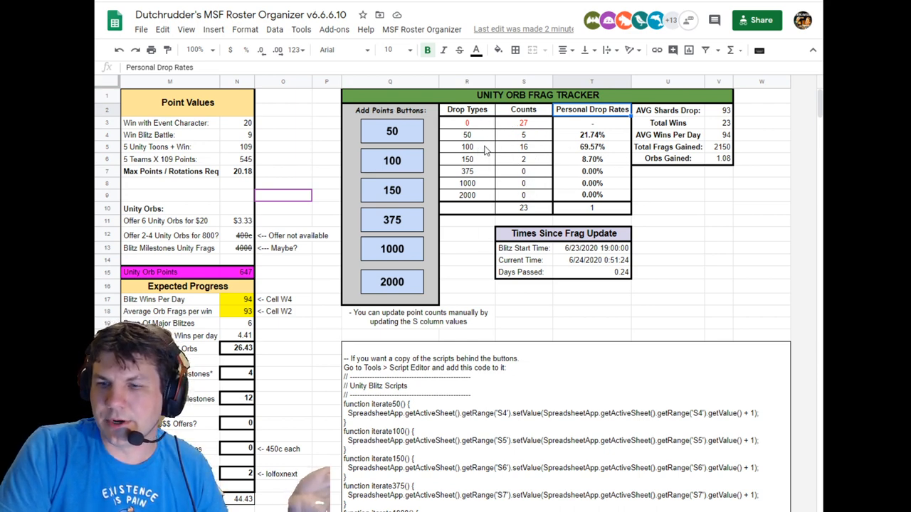
left_click(528, 238)
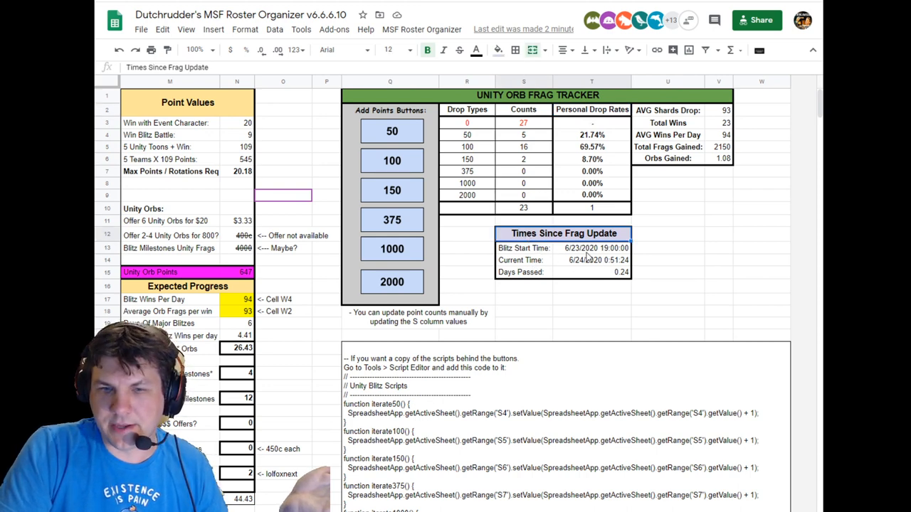
left_click(589, 251)
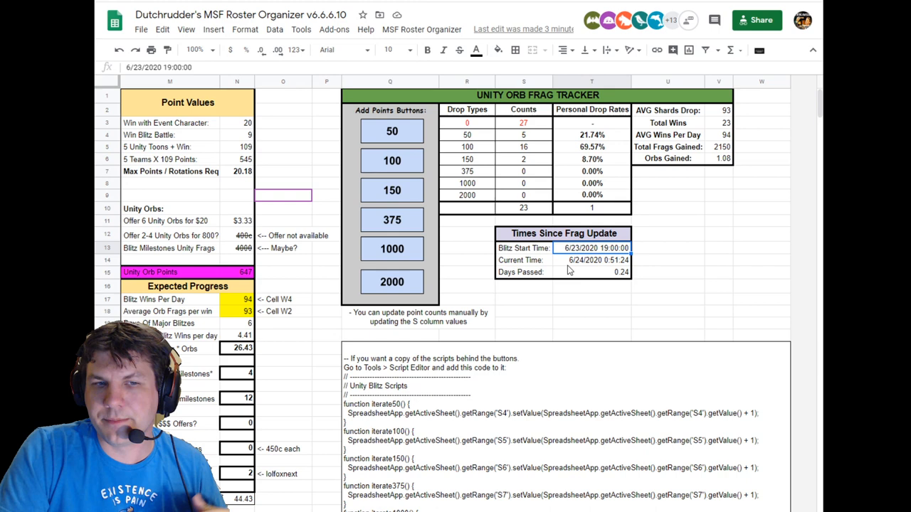
left_click(608, 273)
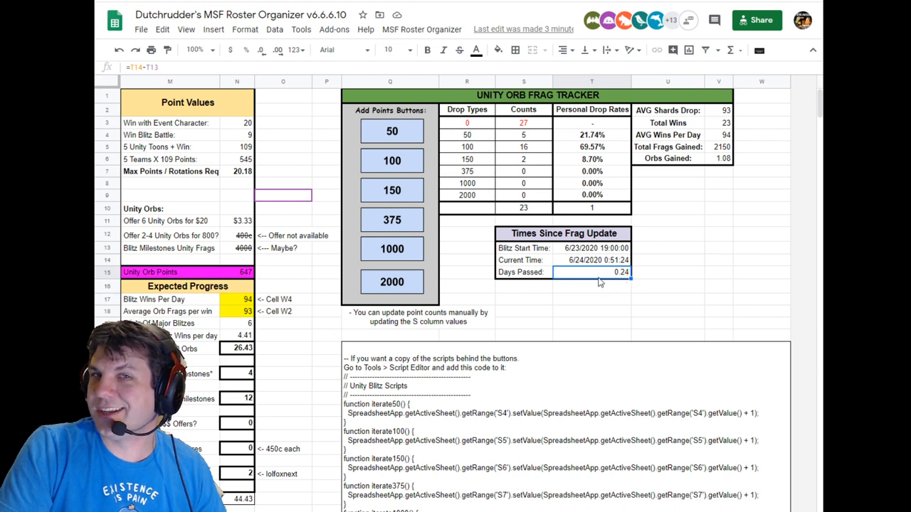
left_click(603, 249)
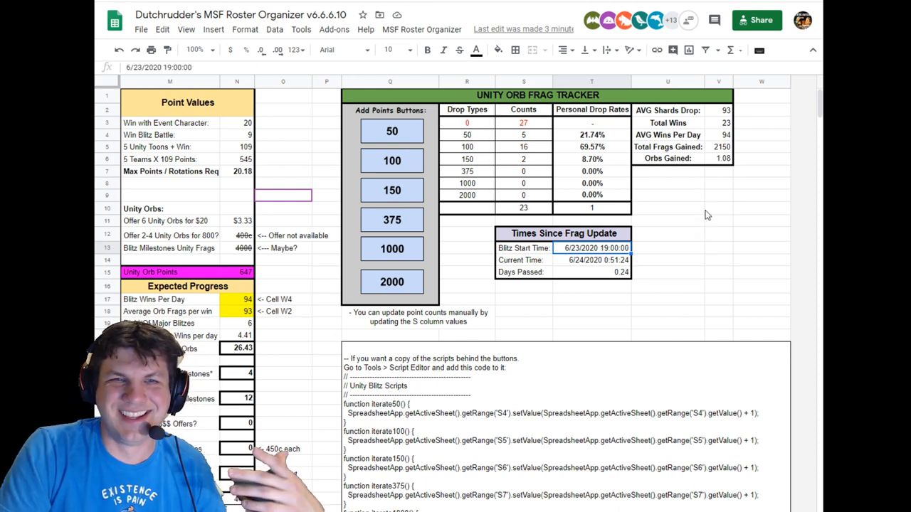
left_click(722, 123)
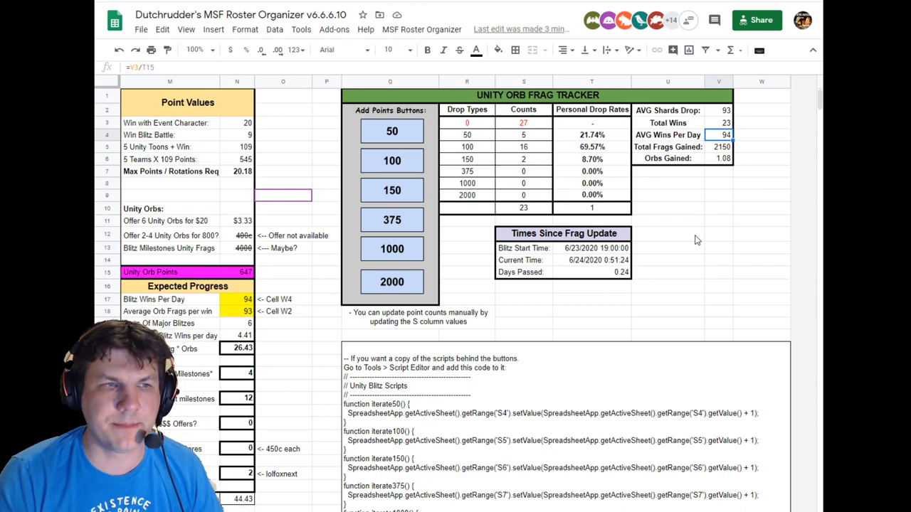
scroll(455, 284, "left", 6)
scroll(455, 285, "left", 6)
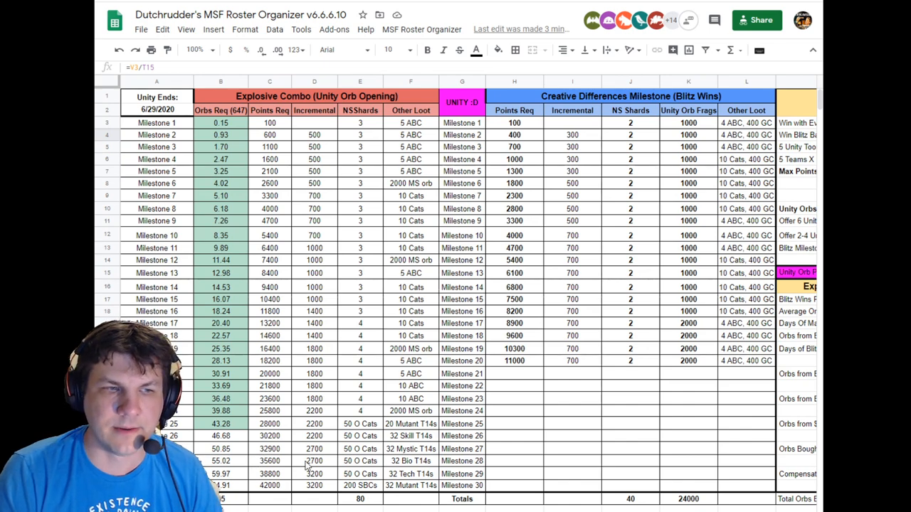
scroll(455, 284, "right", 5)
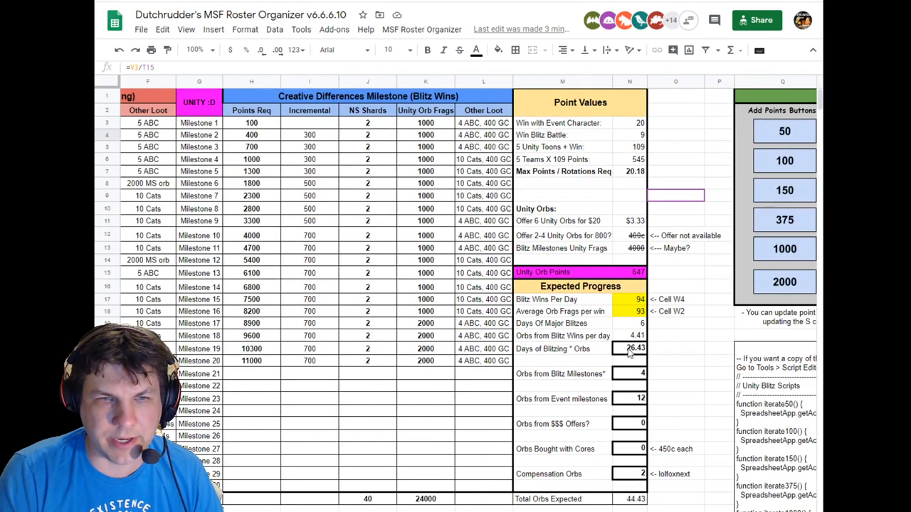
Step: Inspect the Total Orbs Expected and event milestone formulas and the milestone 26-27 orbs and loot
left_click(629, 498)
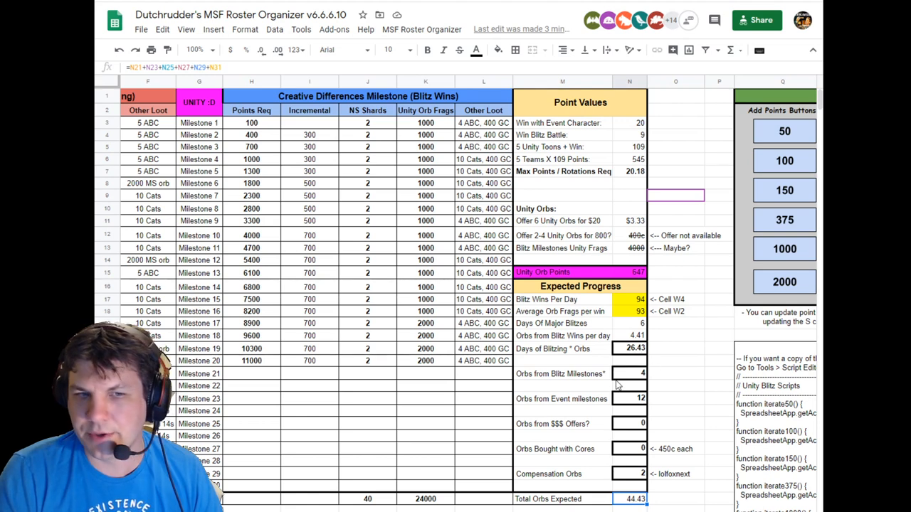
left_click(631, 400)
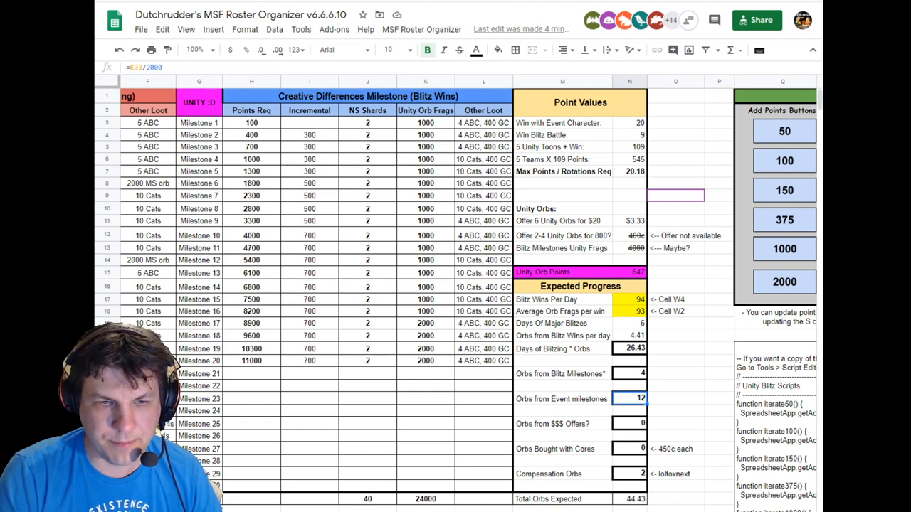
scroll(455, 285, "left", 5)
scroll(456, 285, "left", 5)
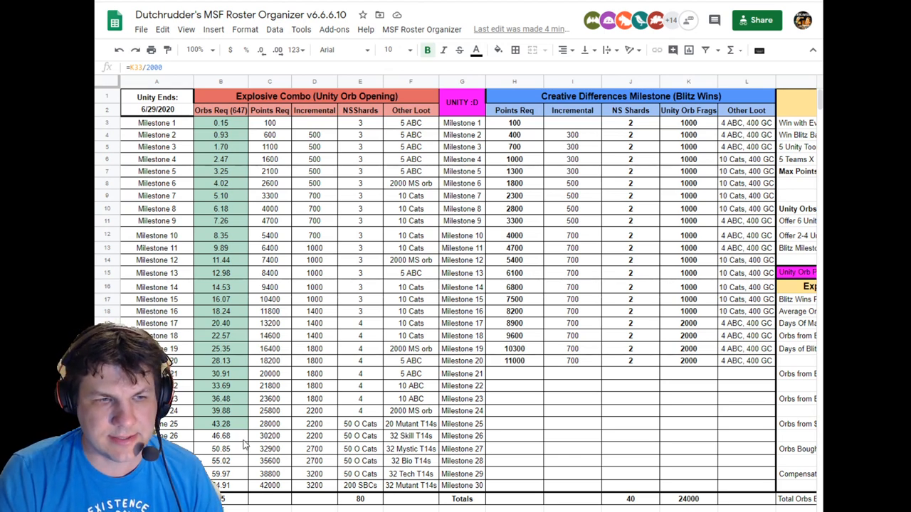
left_click(223, 436)
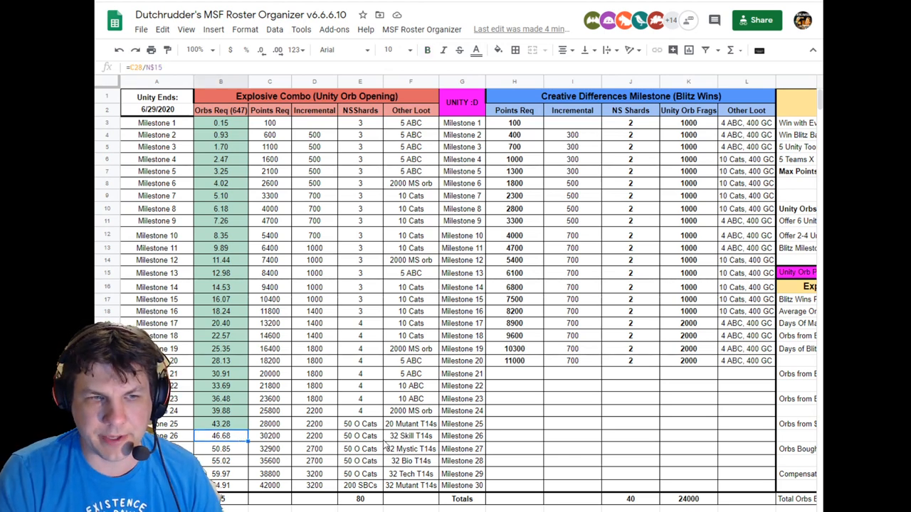
key("Right")
key("Right")
key("Right")
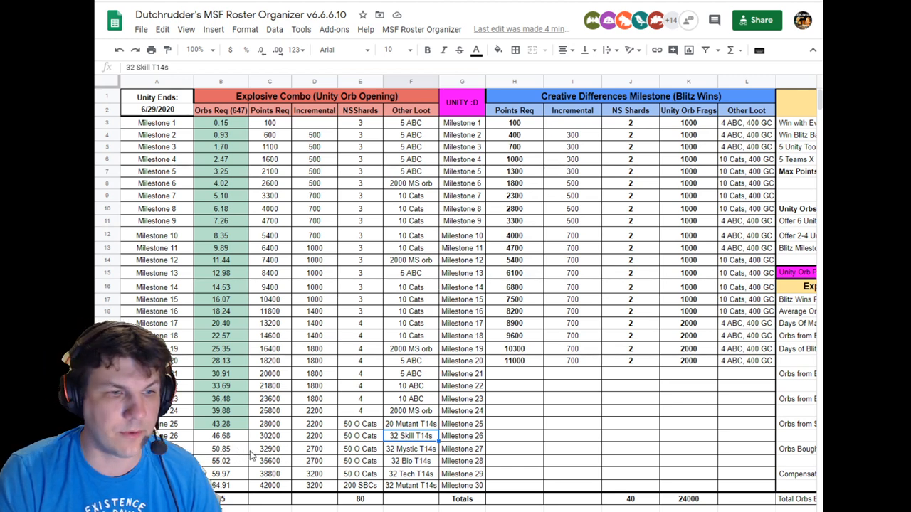
left_click(399, 449)
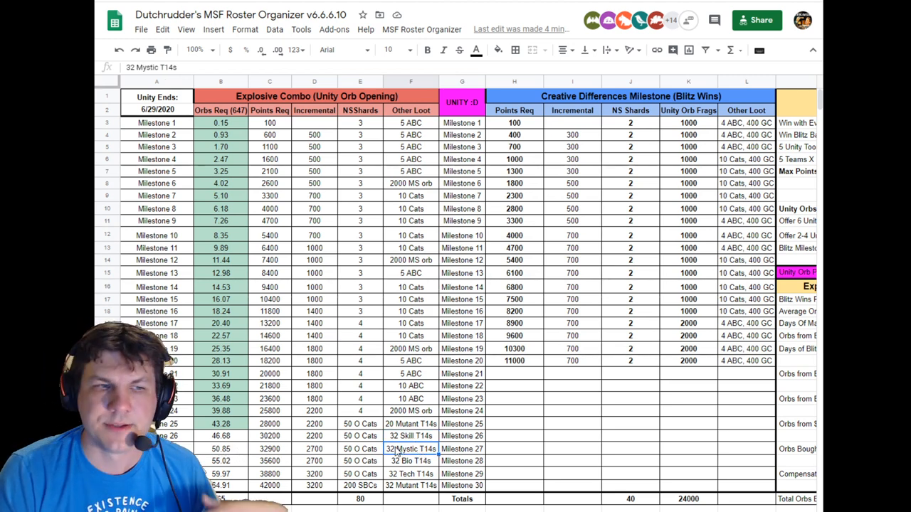
scroll(577, 450, "right", 6)
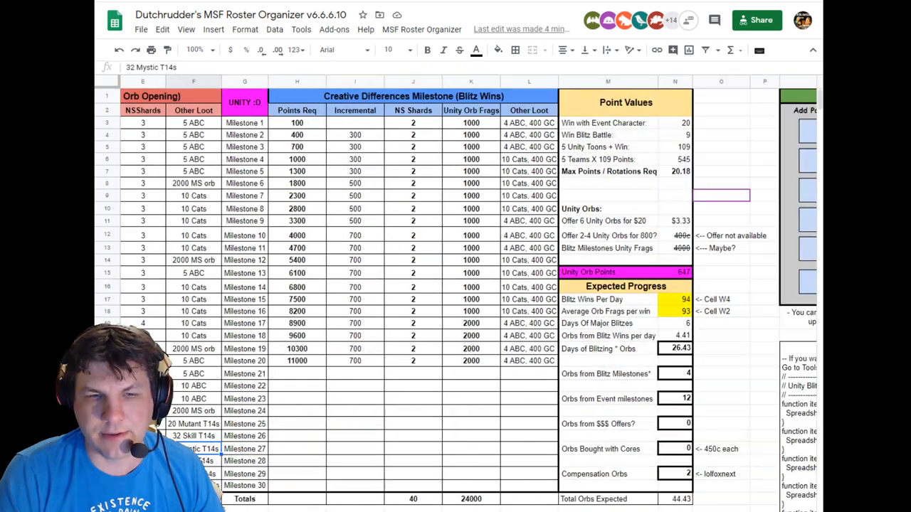
scroll(578, 450, "right", 4)
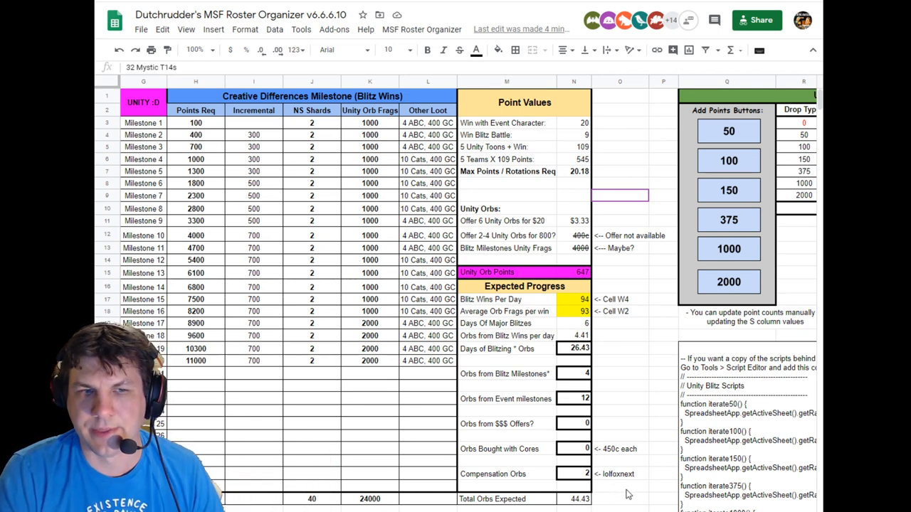
scroll(455, 284, "right", 5)
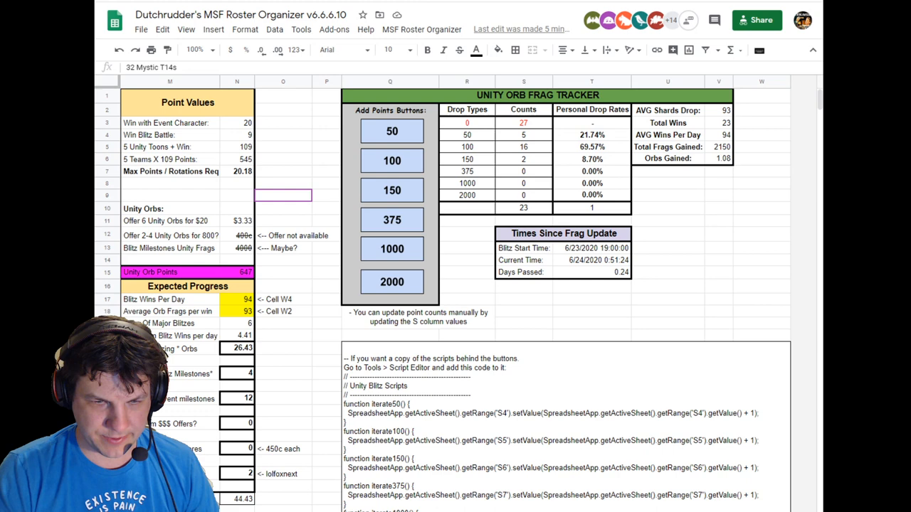
Step: Switch to the shard drop comparison sheet and review Dutchrudder's drop column
left_click(318, 507)
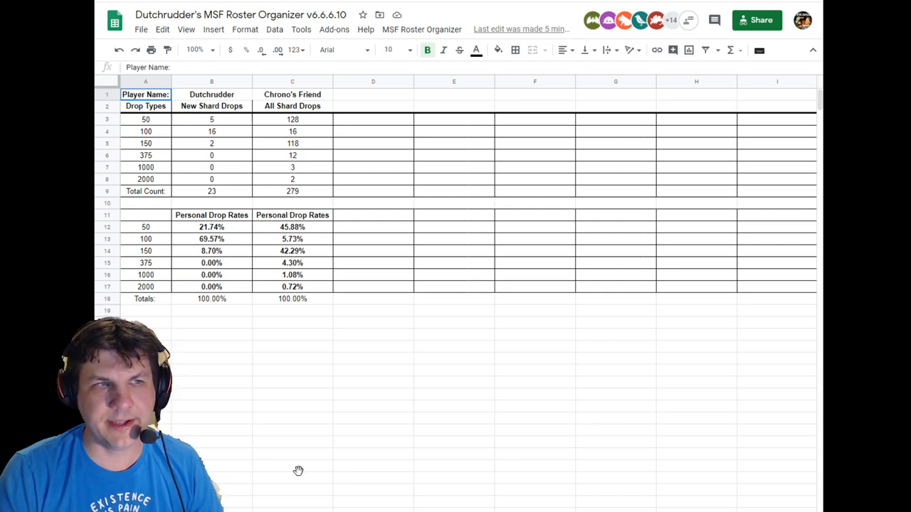
left_click_drag(222, 94, 231, 292)
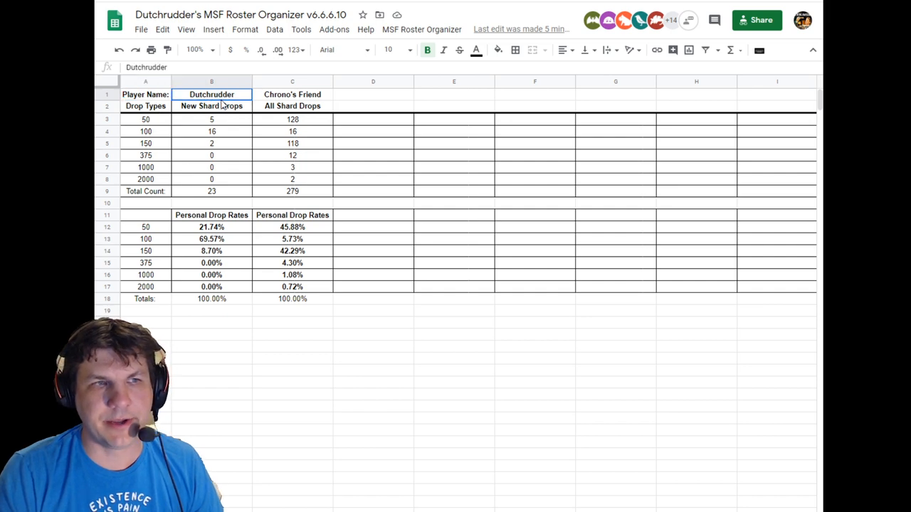
left_click(224, 311)
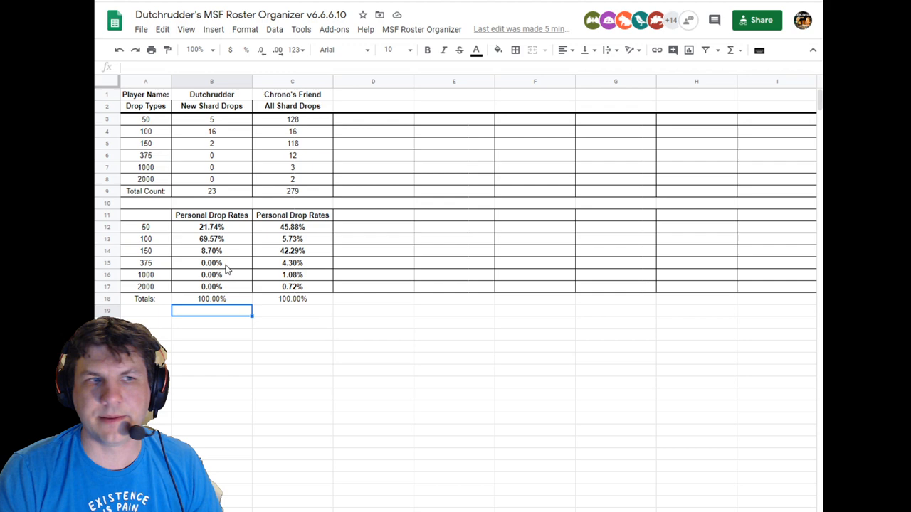
Step: Inspect the Chrono's Friend All Shard Drops headings and the formula behind the shared 50-drop count
left_click(293, 97)
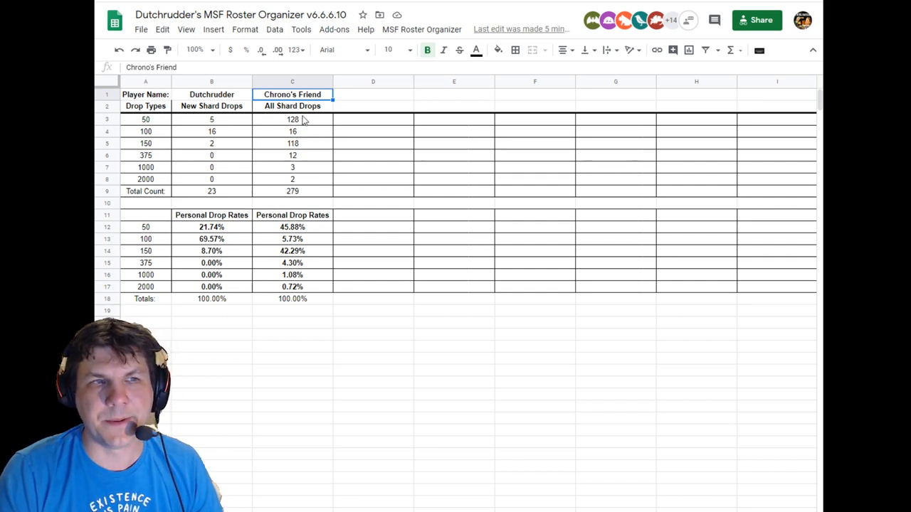
left_click(289, 108)
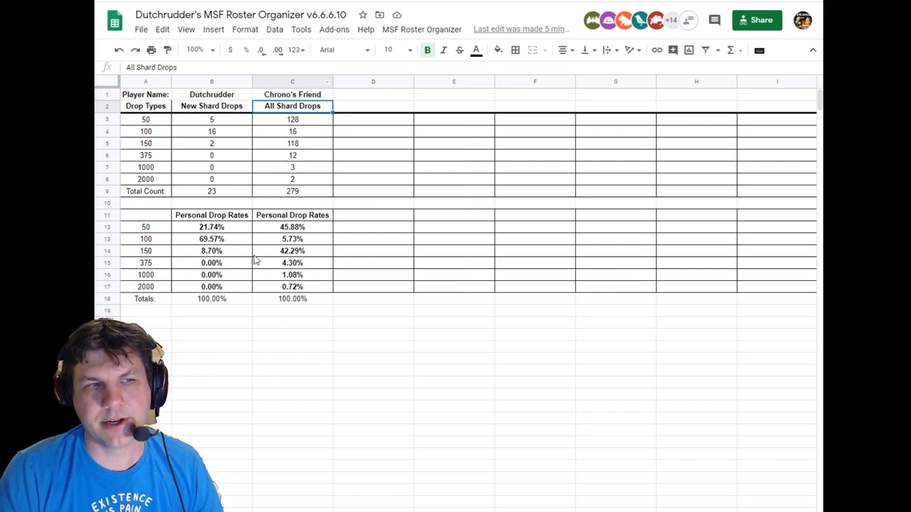
left_click(302, 121)
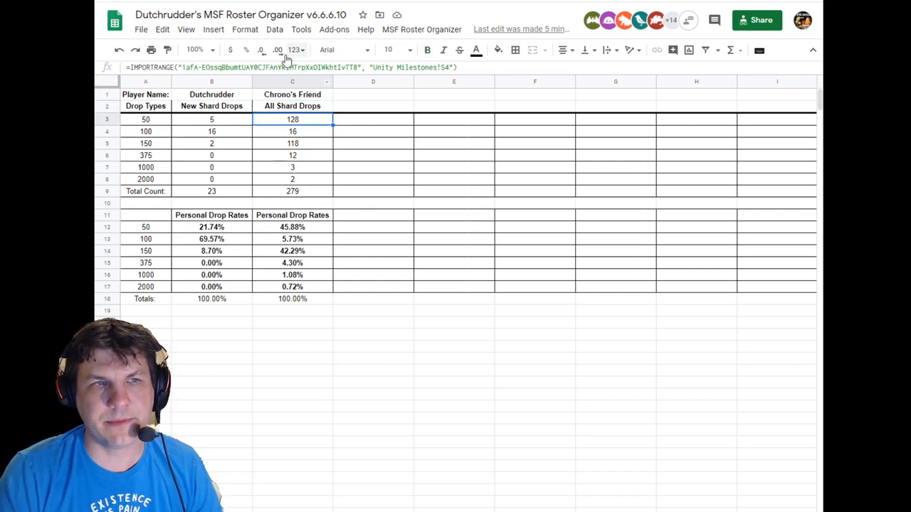
Step: Examine the IMPORTRANGE formula's spreadsheet id and Unity Milestones!S4 reference without changing it
left_click_drag(183, 68, 358, 68)
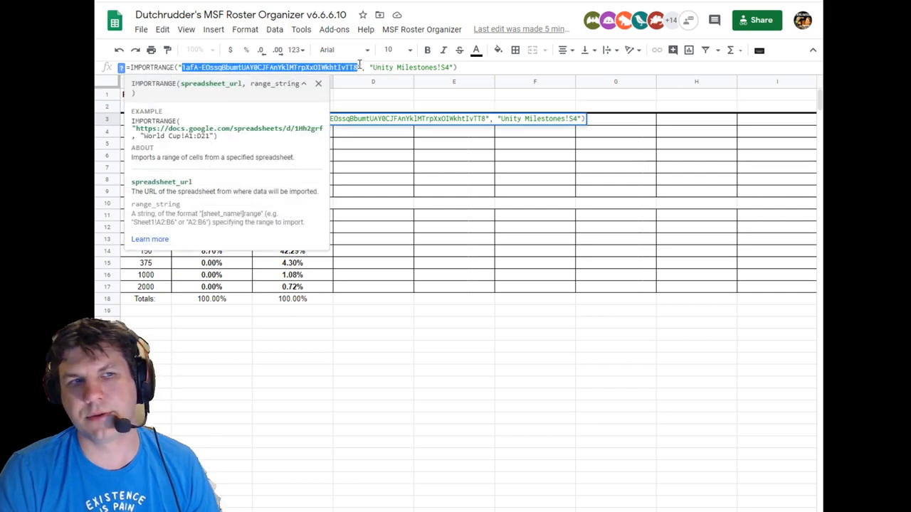
left_click(359, 68)
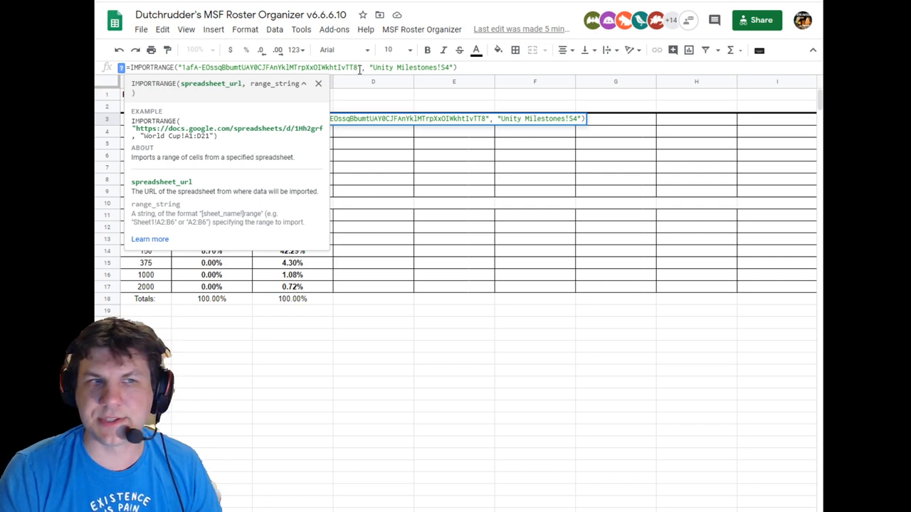
left_click_drag(182, 67, 356, 68)
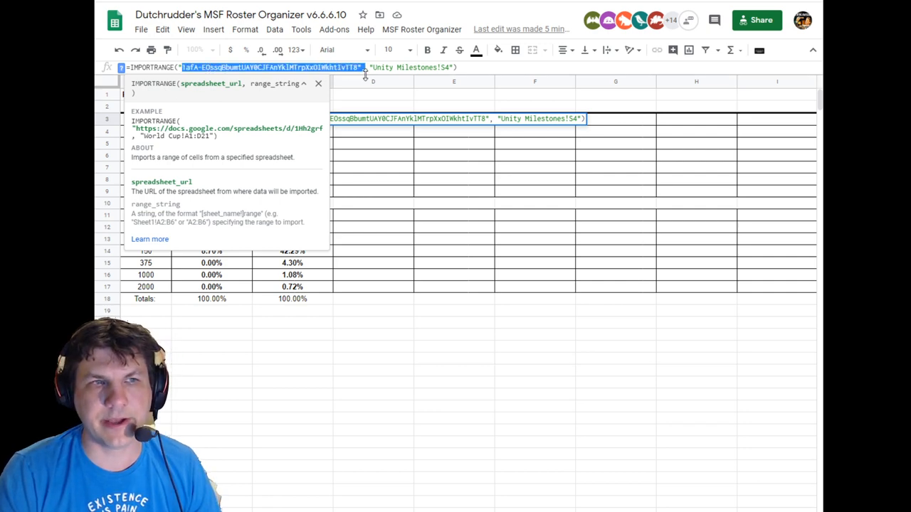
double_click(151, 68)
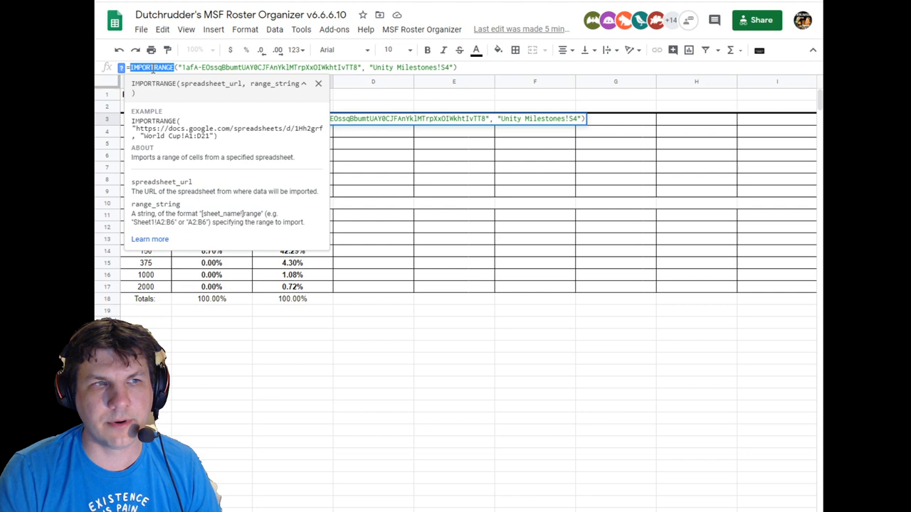
left_click_drag(374, 68, 450, 68)
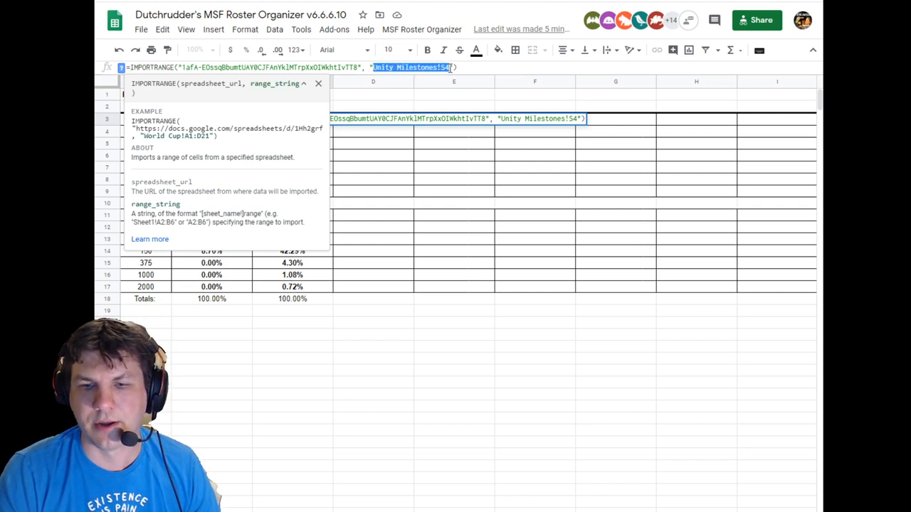
left_click(304, 336)
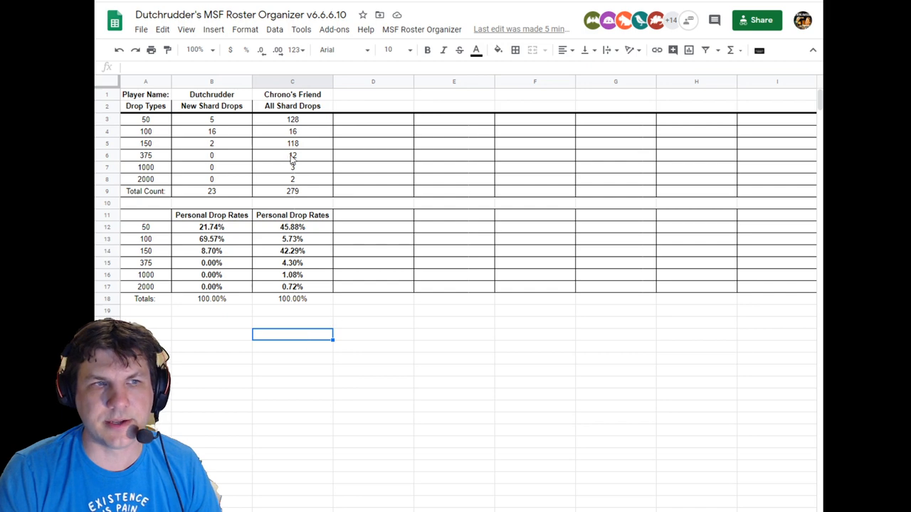
Step: Select the shared drop counts in column C and return to the Unity Orb Frag Tracker sheet
mouse_move(292, 119)
left_mouse_down()
mouse_move(294, 206)
mouse_move(293, 192)
left_mouse_up()
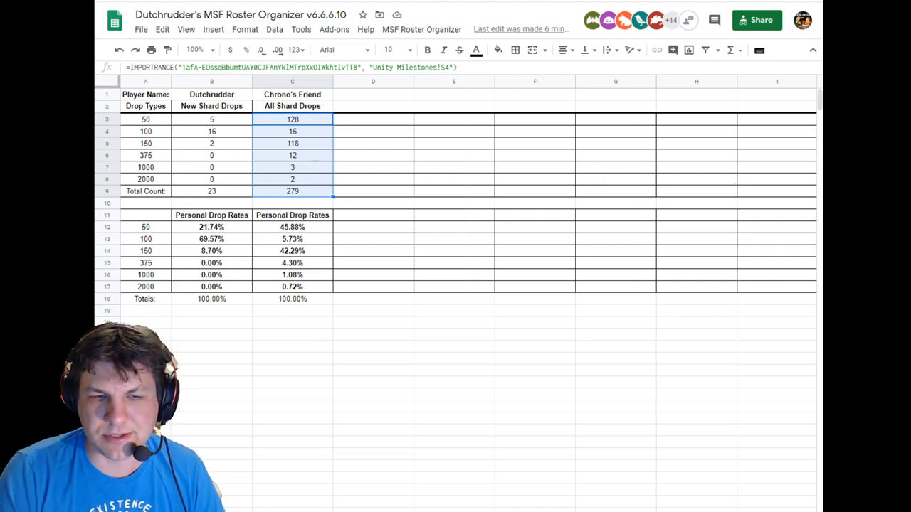
key("ctrl+shift+Page_Down")
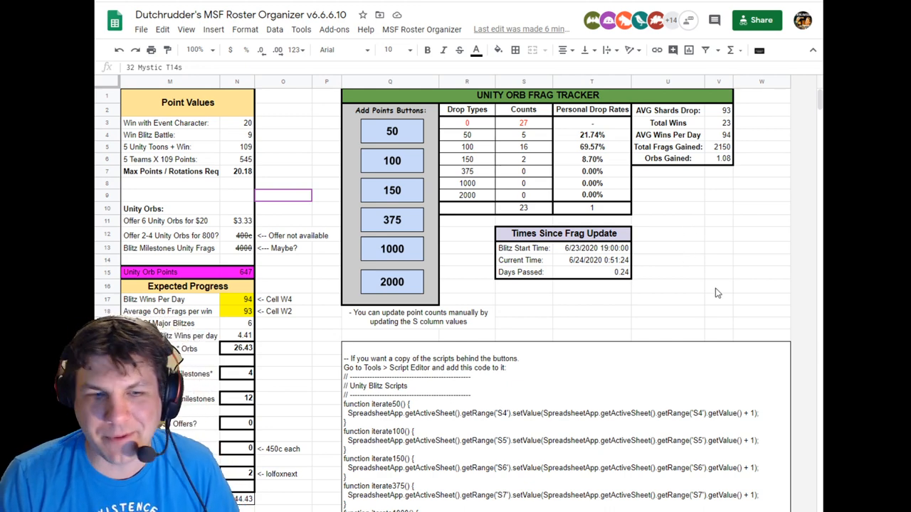
scroll(722, 265, "down", 5)
scroll(721, 265, "up", 5)
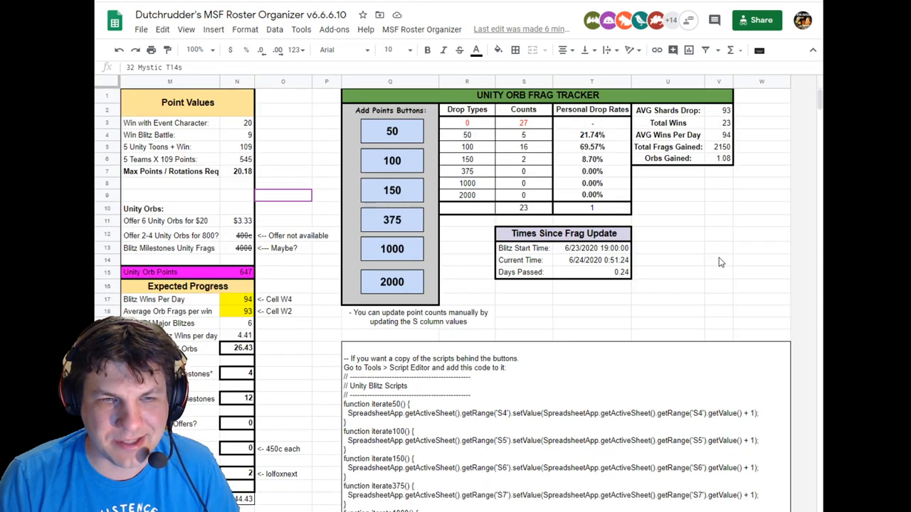
Step: Check the tracker's 50, 100 and 150-point drop counts and the total drops sum formula
left_click(515, 137)
left_click(514, 148)
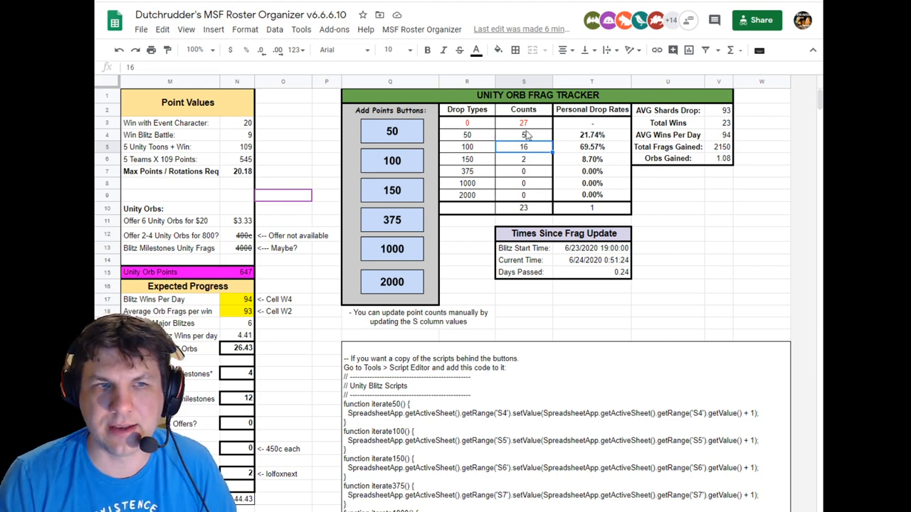
left_click(523, 161)
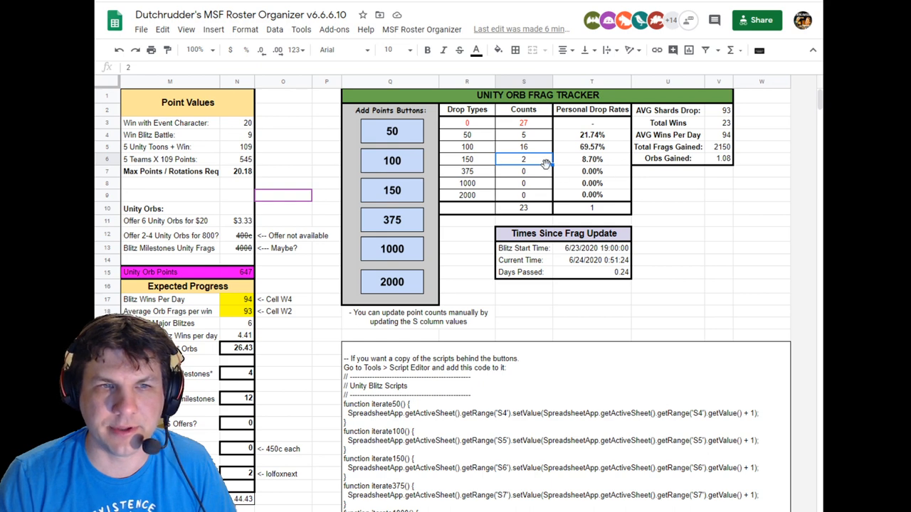
left_click(470, 164)
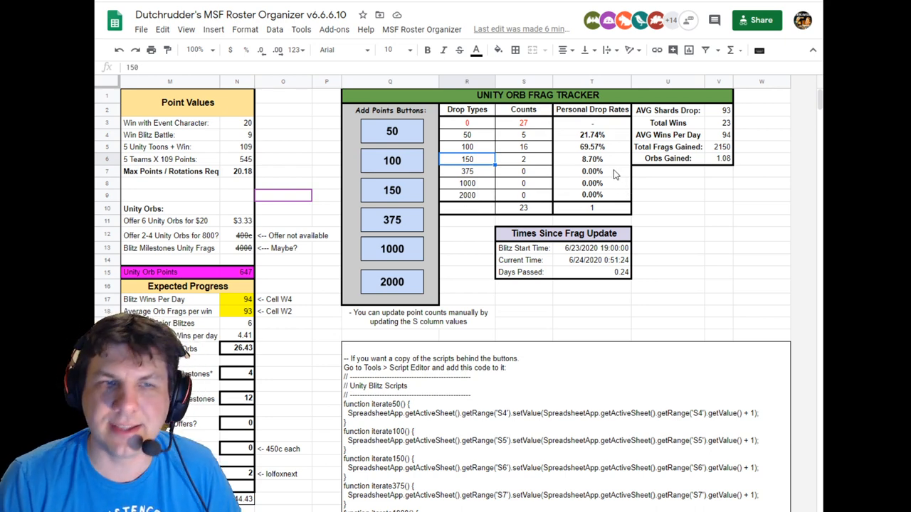
left_click(523, 209)
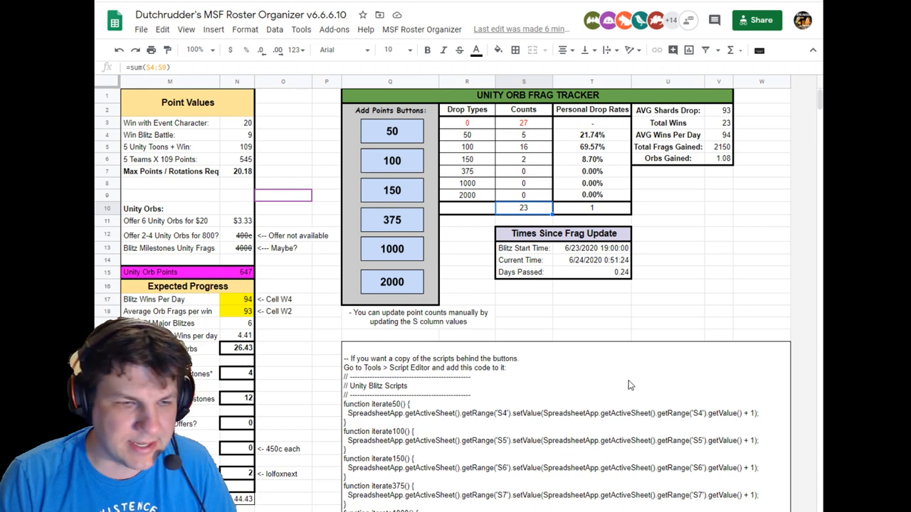
Step: Deselect the tracker cells and switch to the shard drop comparison sheet
left_click(652, 284)
left_click(749, 240)
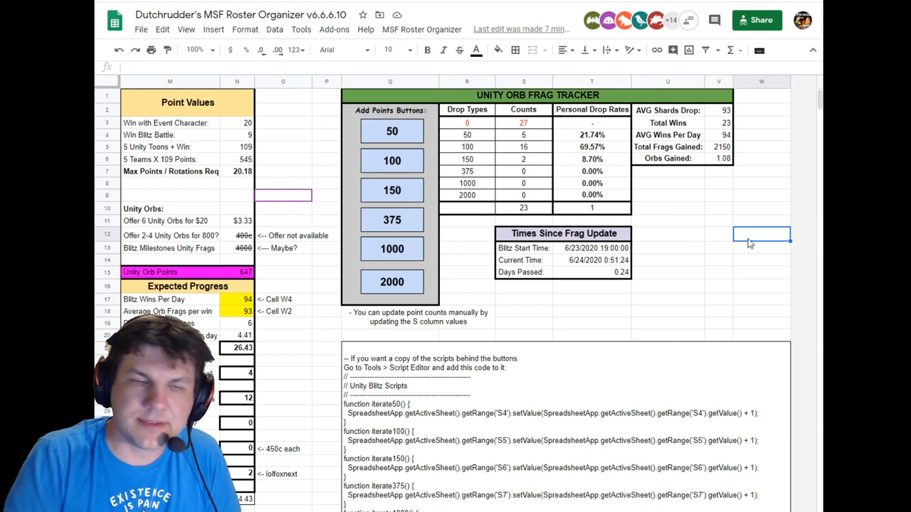
left_click(576, 500)
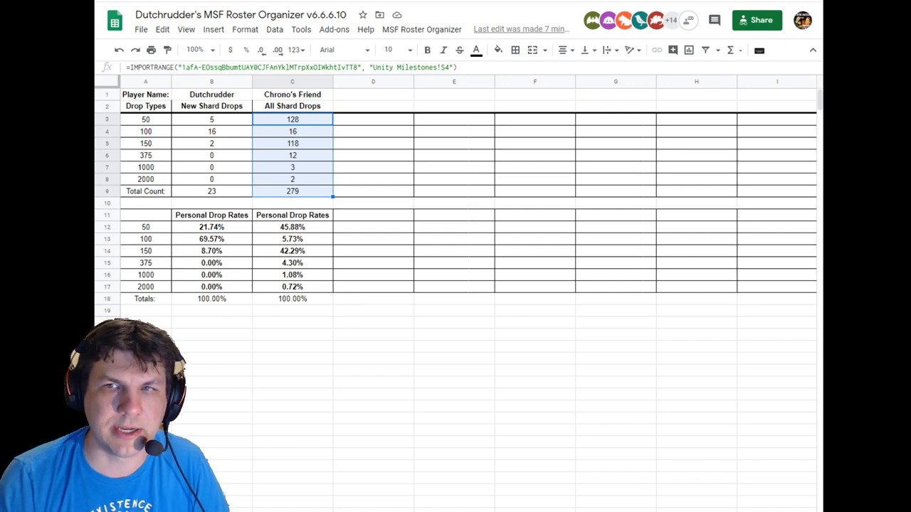
Step: Move off the imported column and switch to the Unity Milestones sheet with the frag tracker
left_click(367, 377)
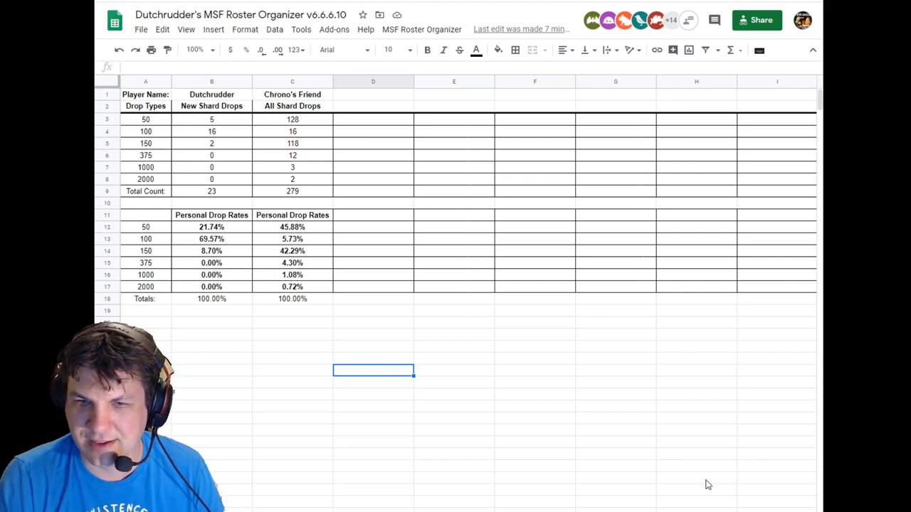
left_click(534, 430)
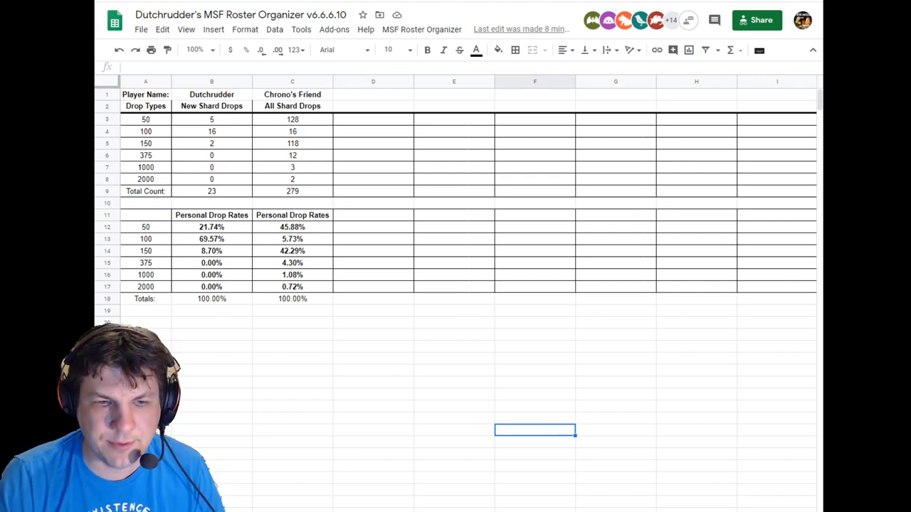
key("ctrl+shift+Page_Down")
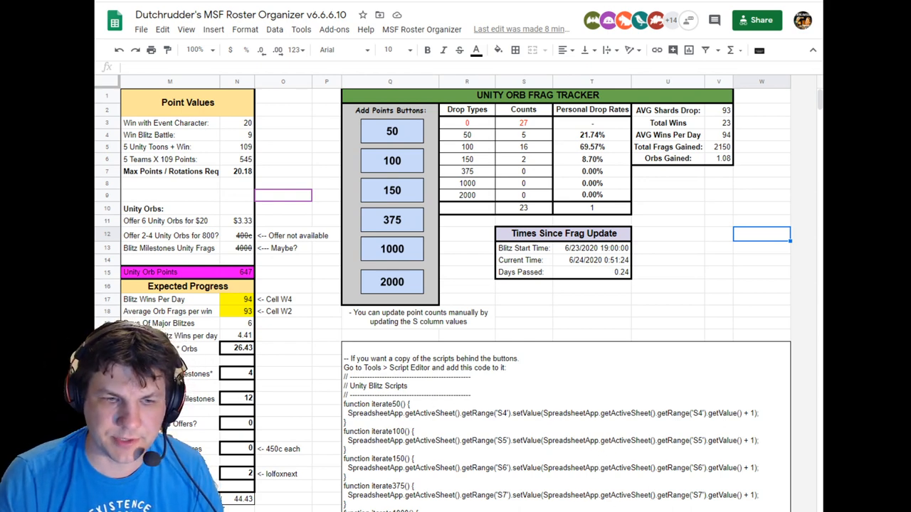
Step: Browse and dismiss the Unity Milestones sheet tab options
right_click(455, 509)
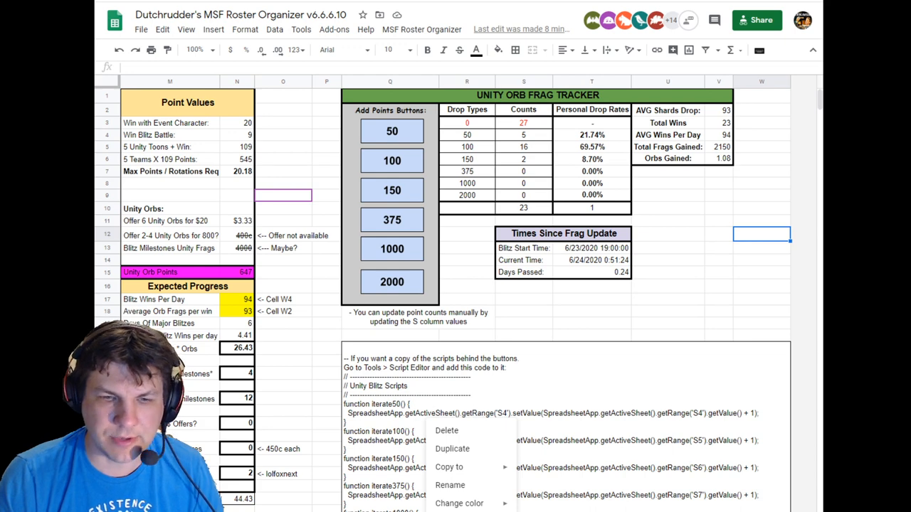
key("Escape")
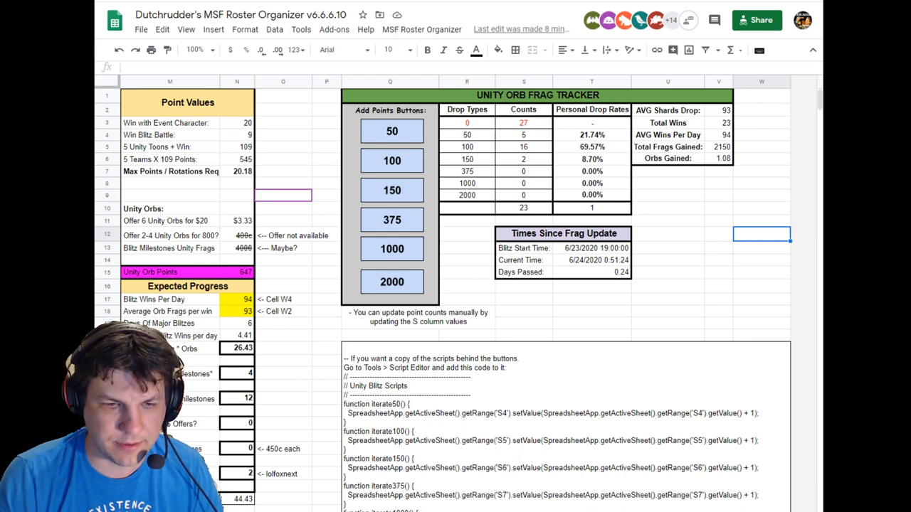
left_click(765, 125)
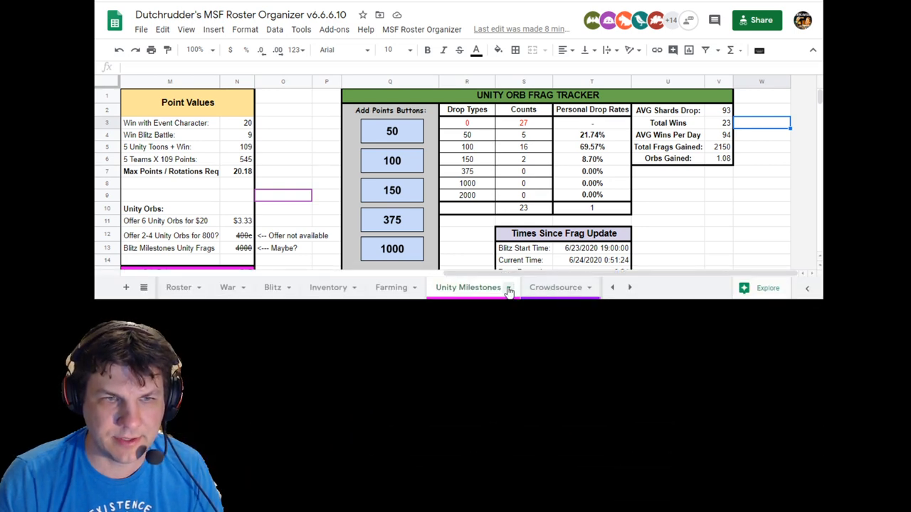
left_click(509, 289)
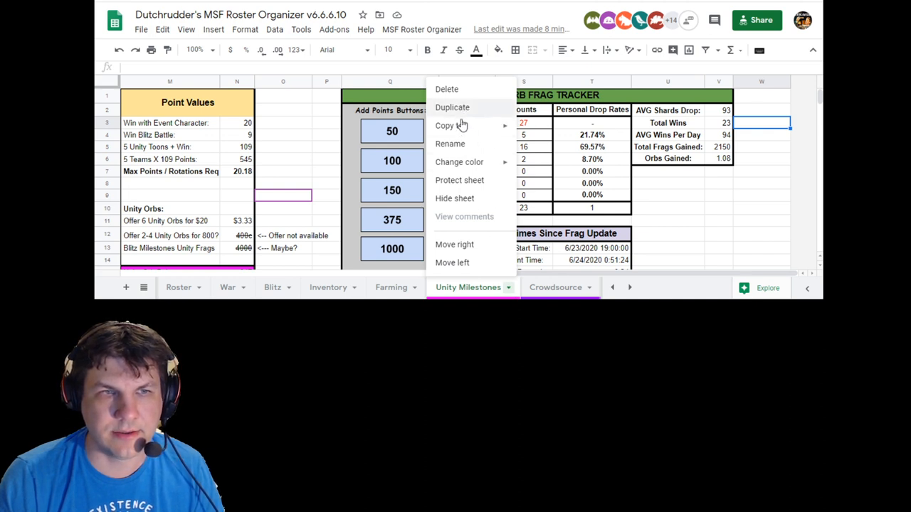
mouse_move(456, 125)
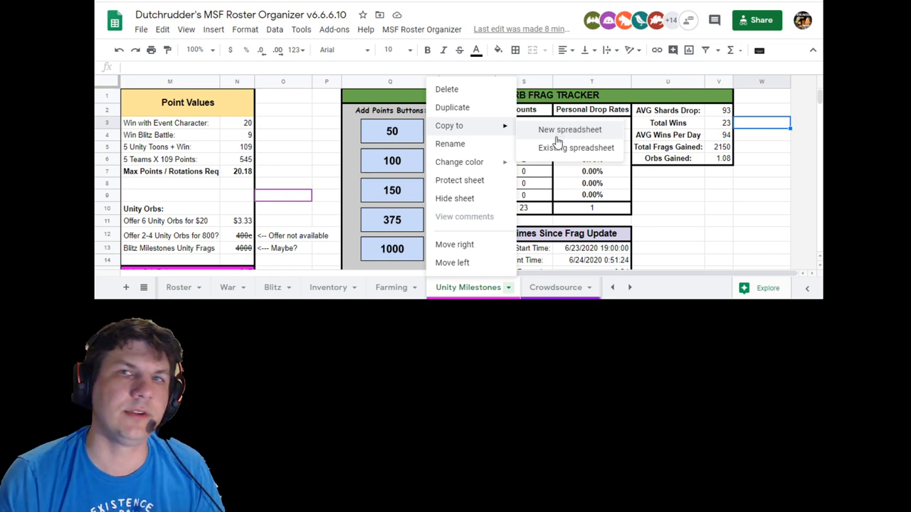
left_click(705, 233)
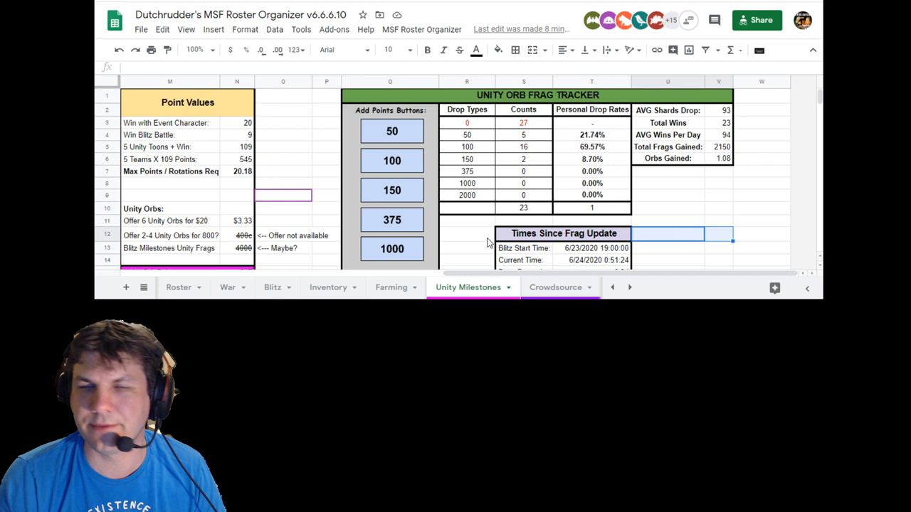
Step: Run the 50 Add Points button to record another 50-shard drop, dismissing the sheet options again
left_click(396, 135)
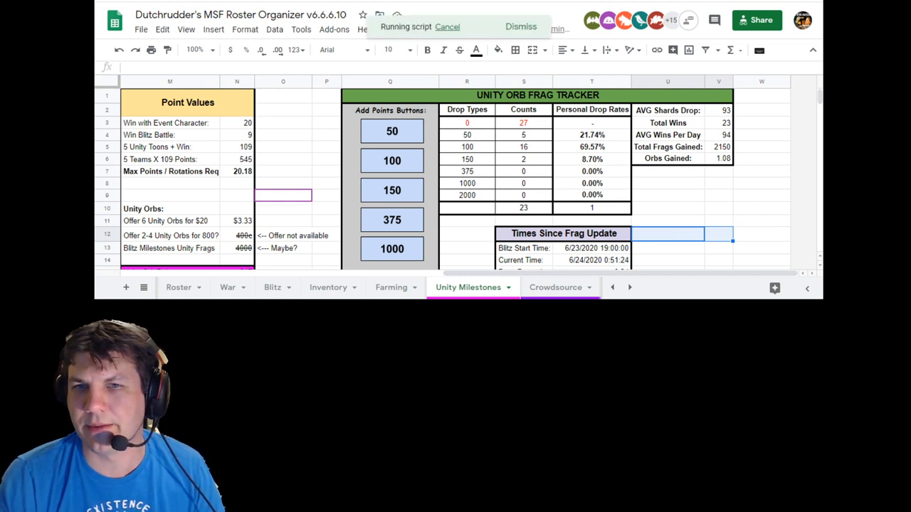
left_click(659, 212)
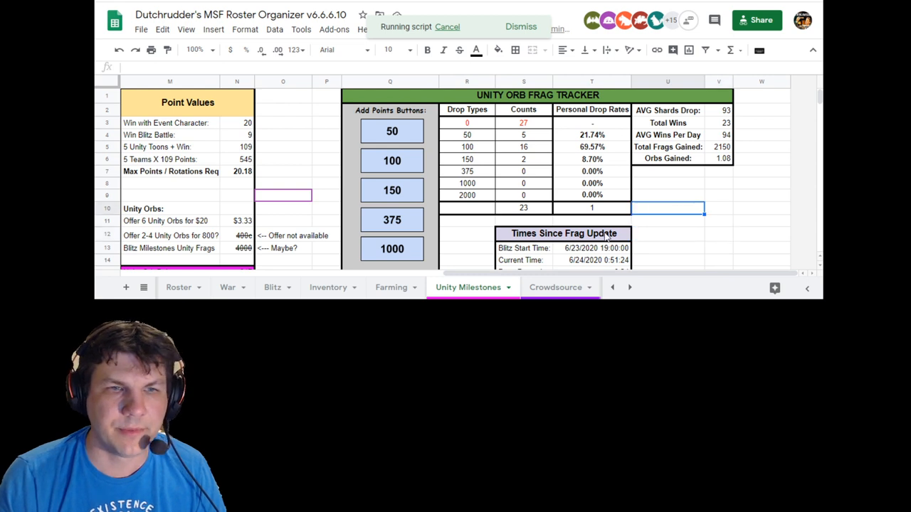
left_click(509, 288)
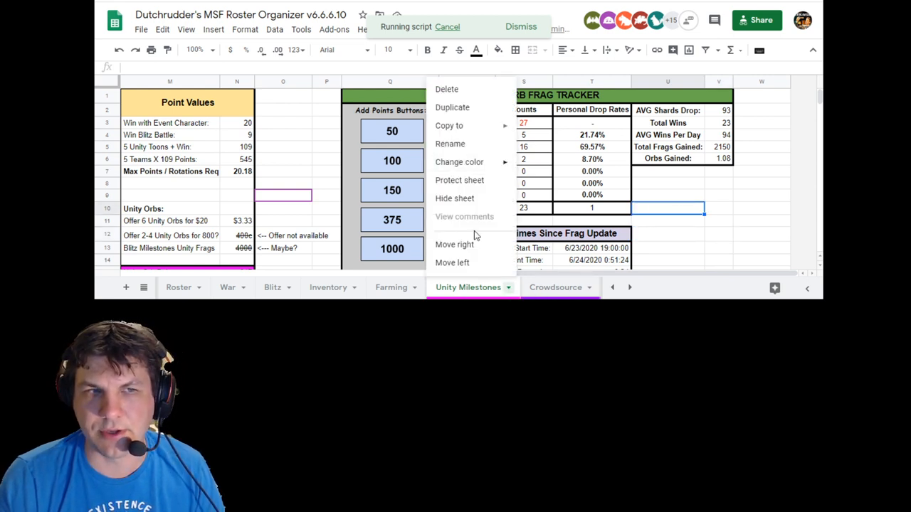
left_click(686, 179)
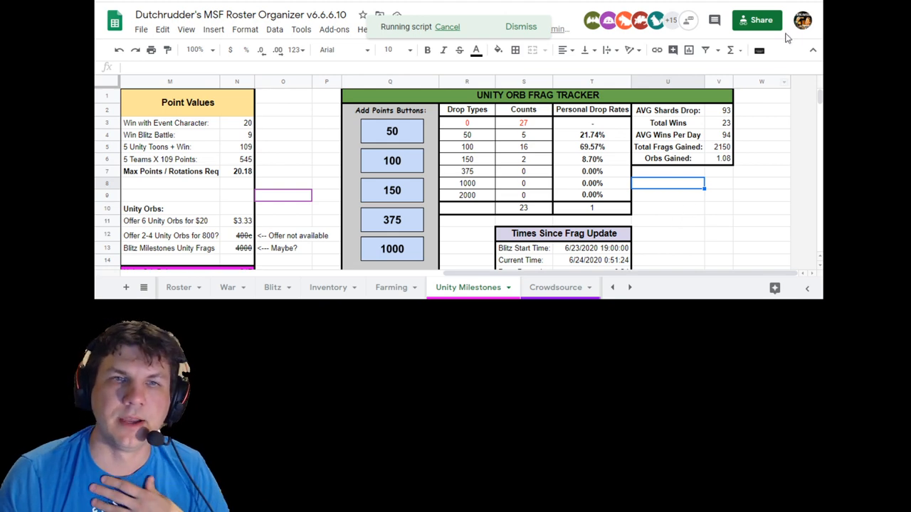
Step: View and close the sharing settings, then enlarge the window while the script finishes at count 6
left_click(758, 21)
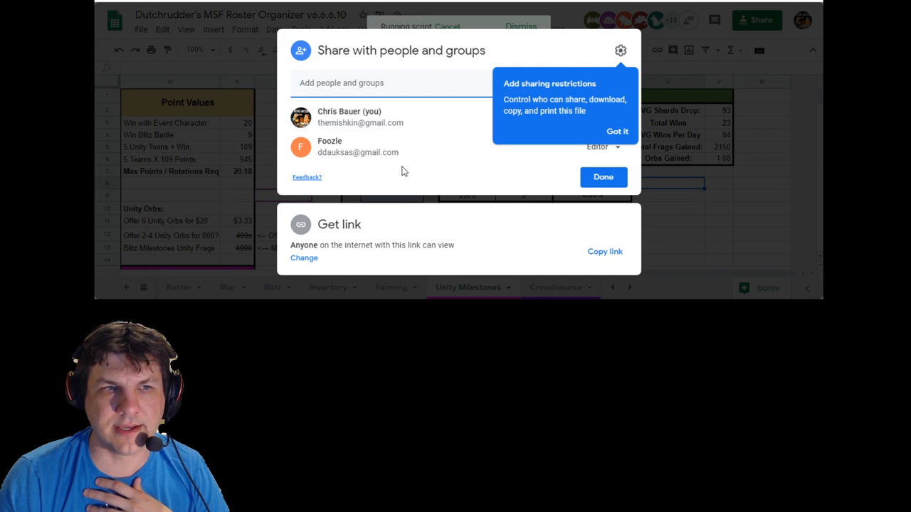
left_click(603, 177)
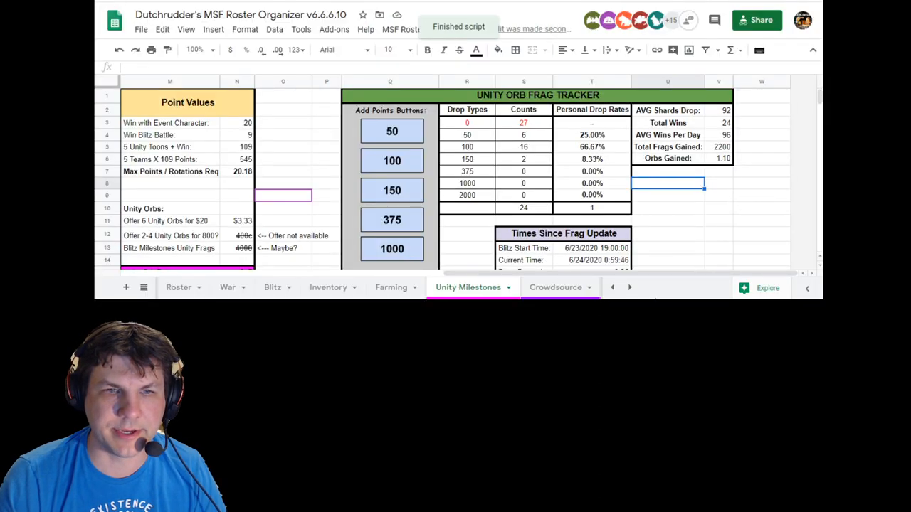
left_click_drag(654, 298, 629, 441)
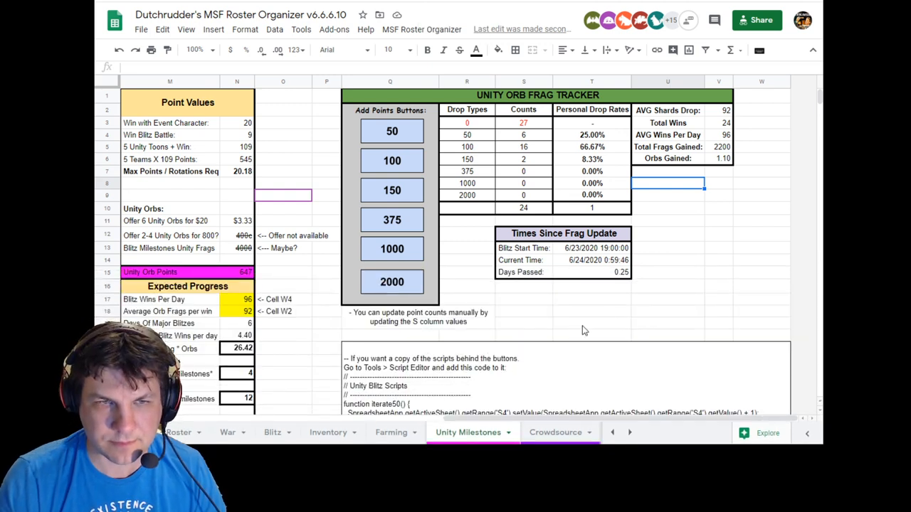
Step: Manually overwrite the 50-shard drop count, then undo to restore the script's value of 6
left_click(443, 326)
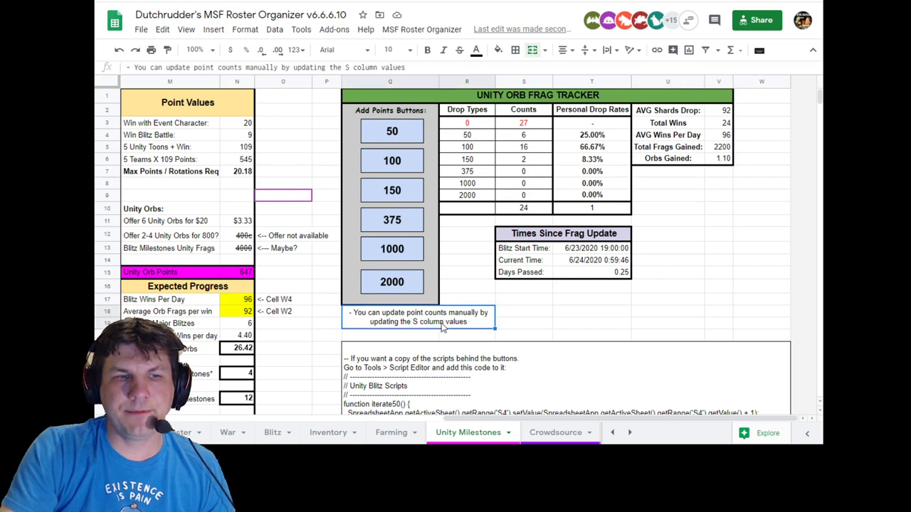
left_click(525, 135)
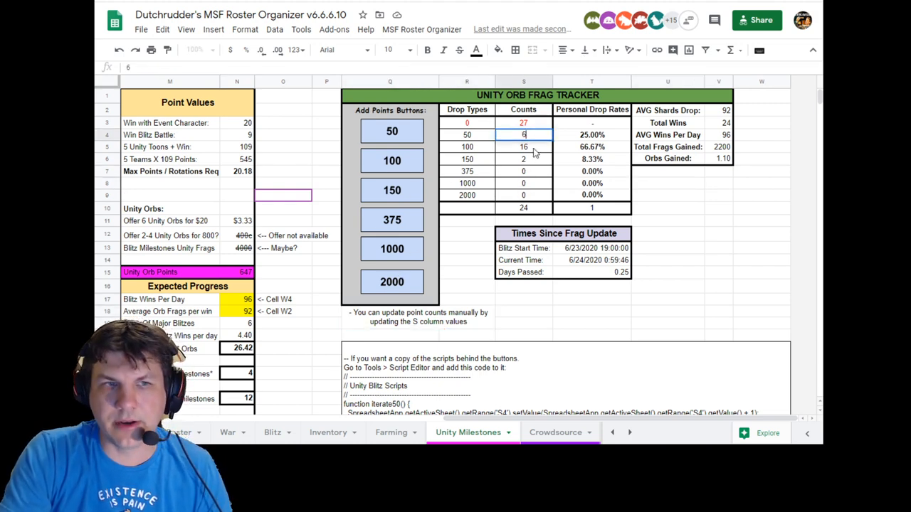
left_click(523, 147)
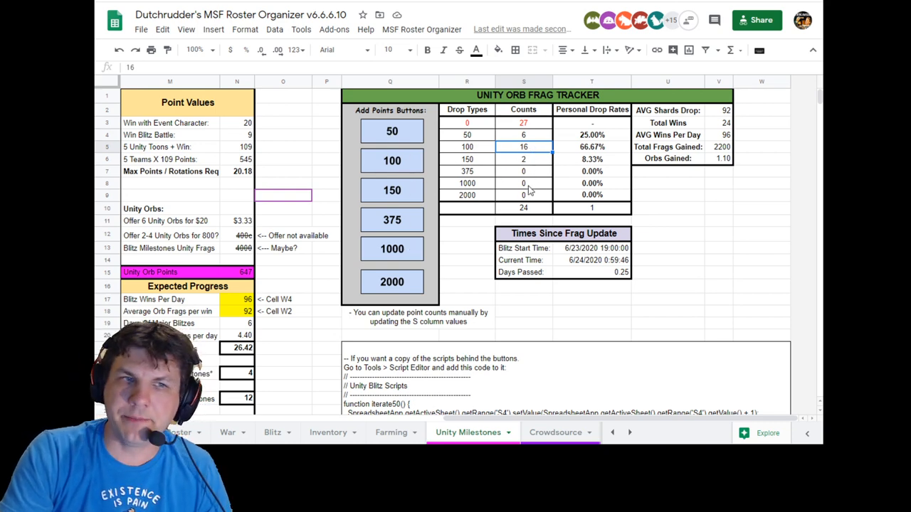
left_click(527, 136)
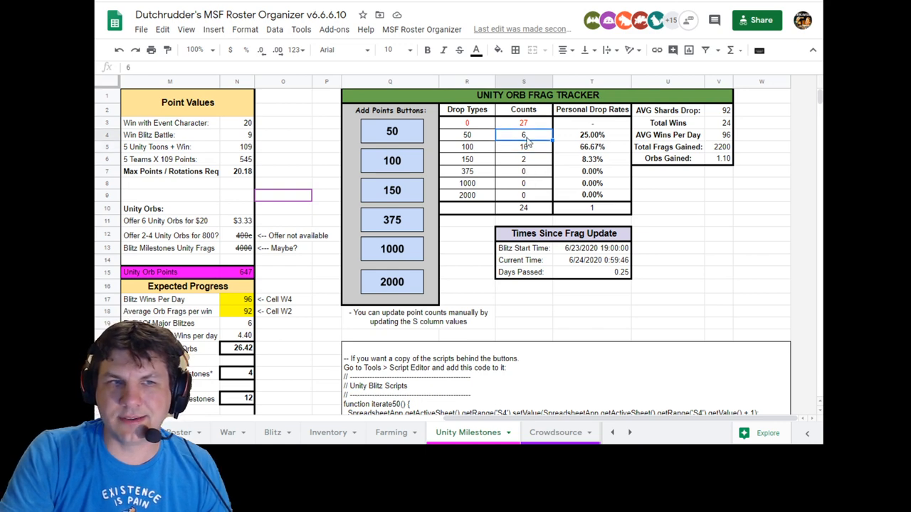
type("12")
key("Return")
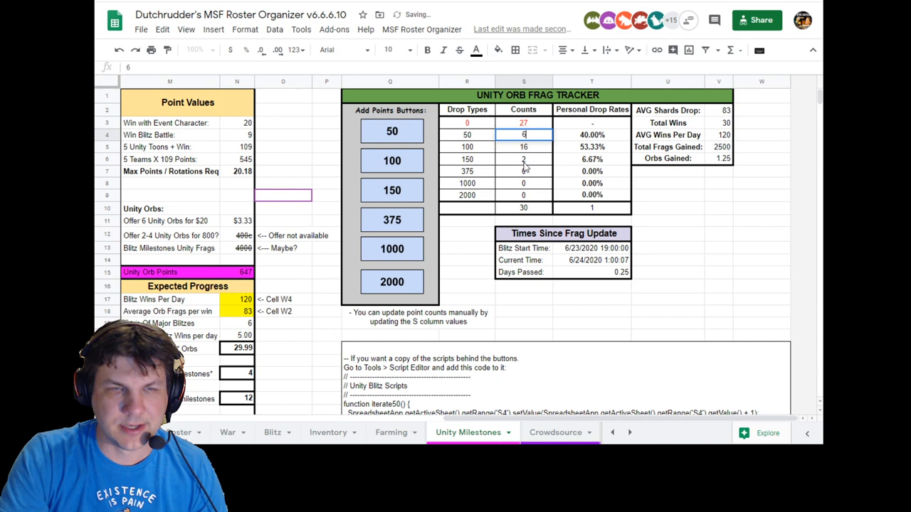
key("ctrl+z")
left_click(524, 147)
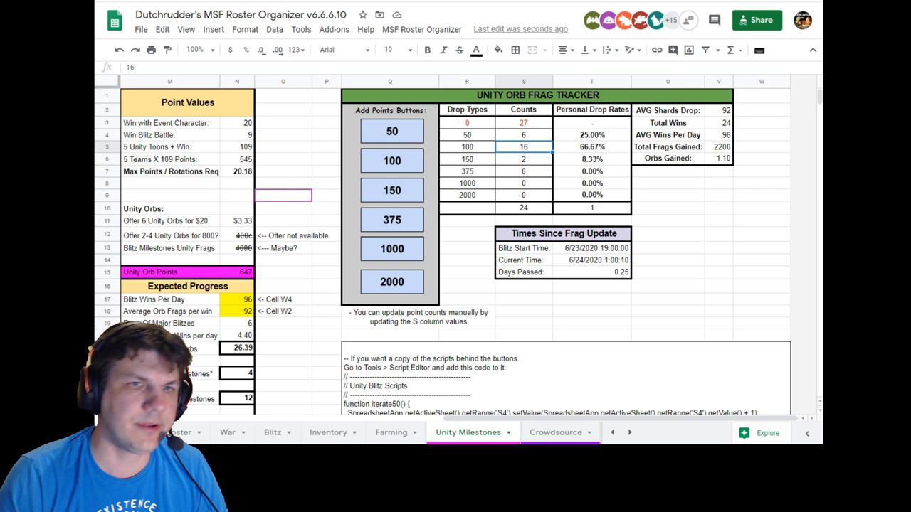
Step: Deselect the tracker and switch to the Crowdsource sheet showing Dutchrudder's total of 24
left_click(684, 217)
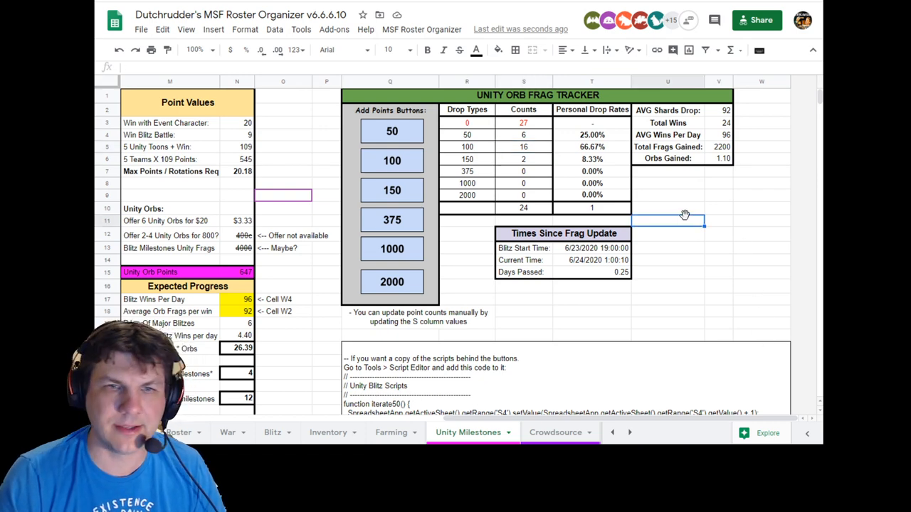
left_click(669, 207)
left_click(580, 435)
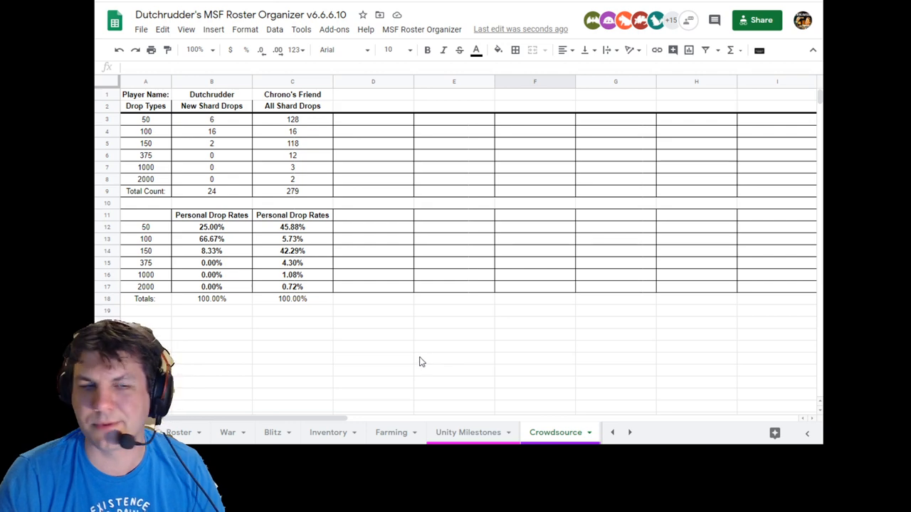
Step: Leave the Crowdsource sheet and return to the Unity Milestones frag tracker
left_click(437, 341)
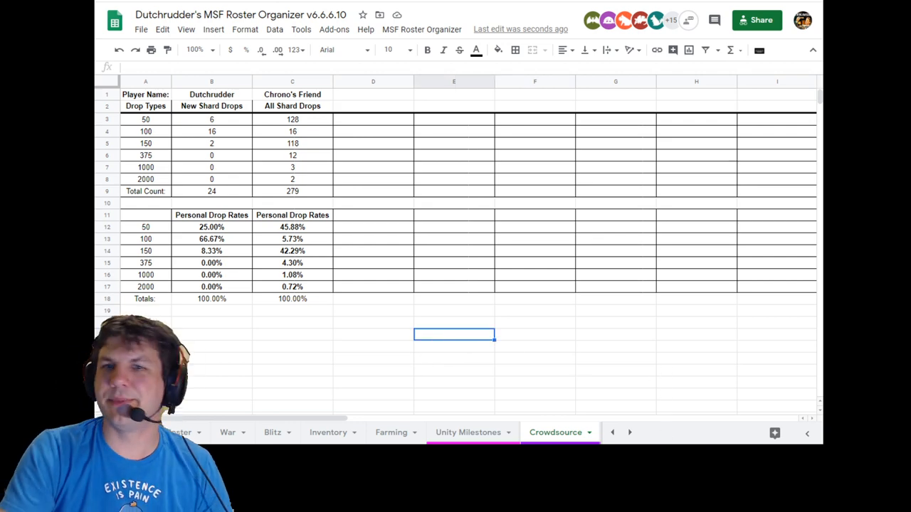
left_click(573, 107)
left_click(468, 432)
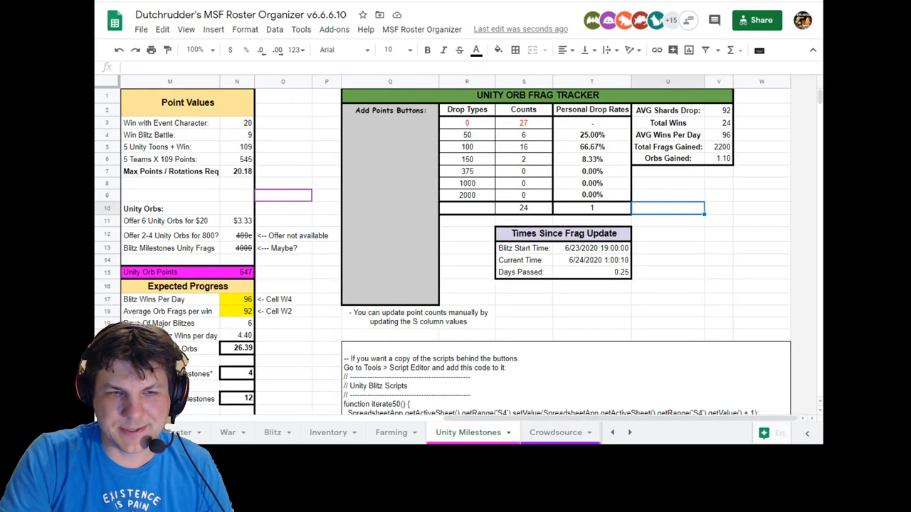